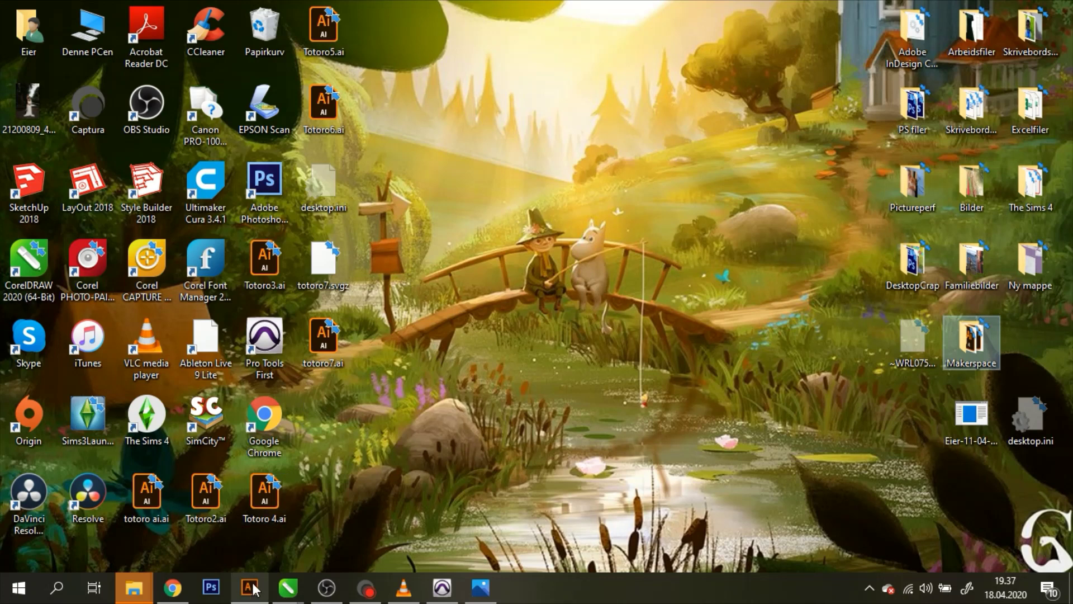
# Step: Bring Illustrator forward with Totoro2 showing the outline Totoro beside the grayscale one
pyautogui.moveTo(252, 588)
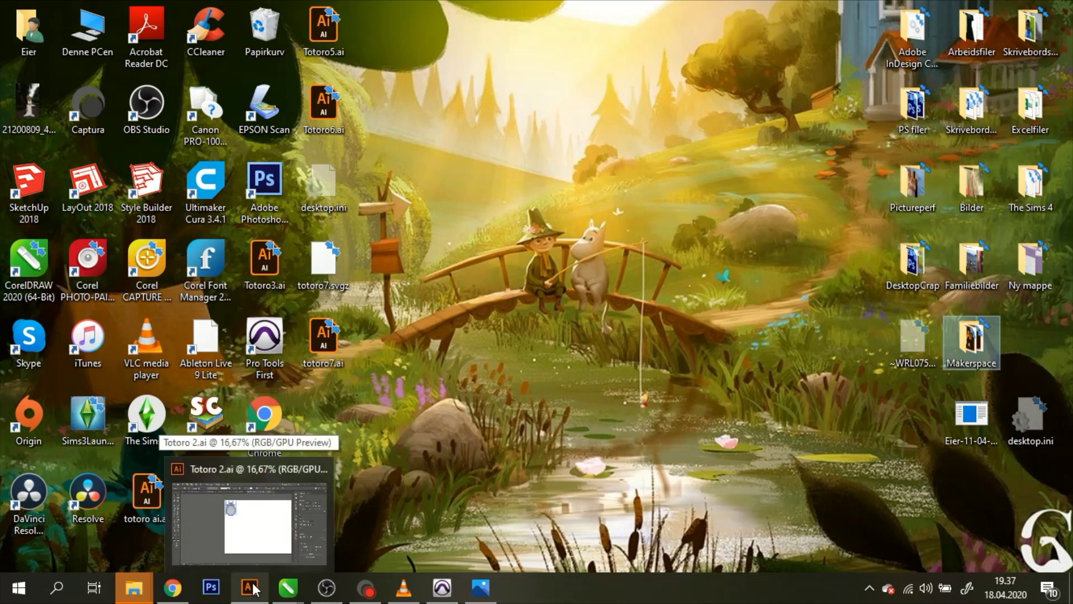
pyautogui.click(251, 588)
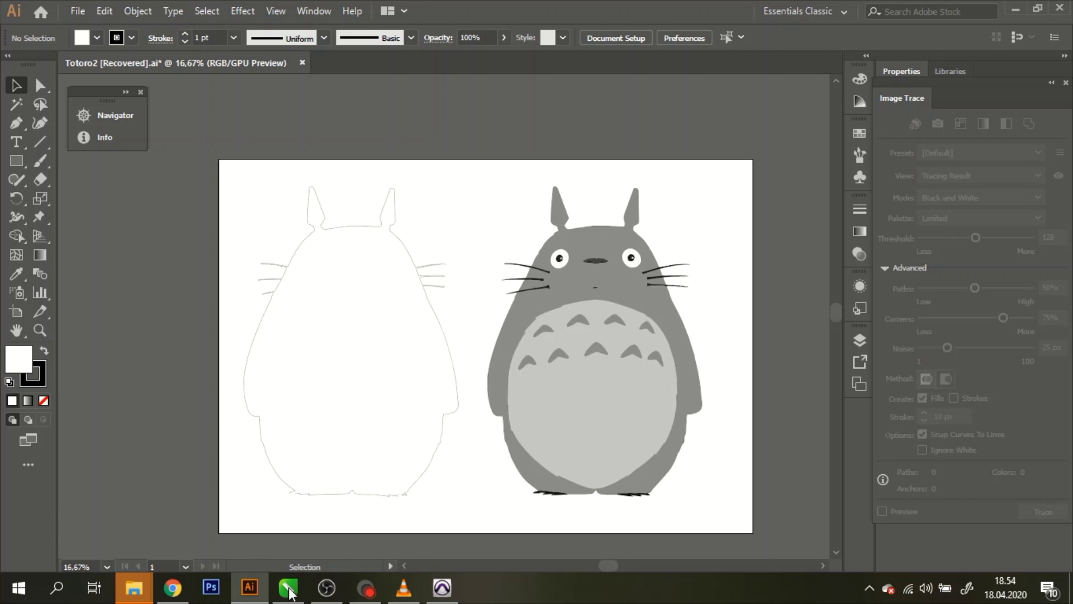
pyautogui.moveTo(286, 573)
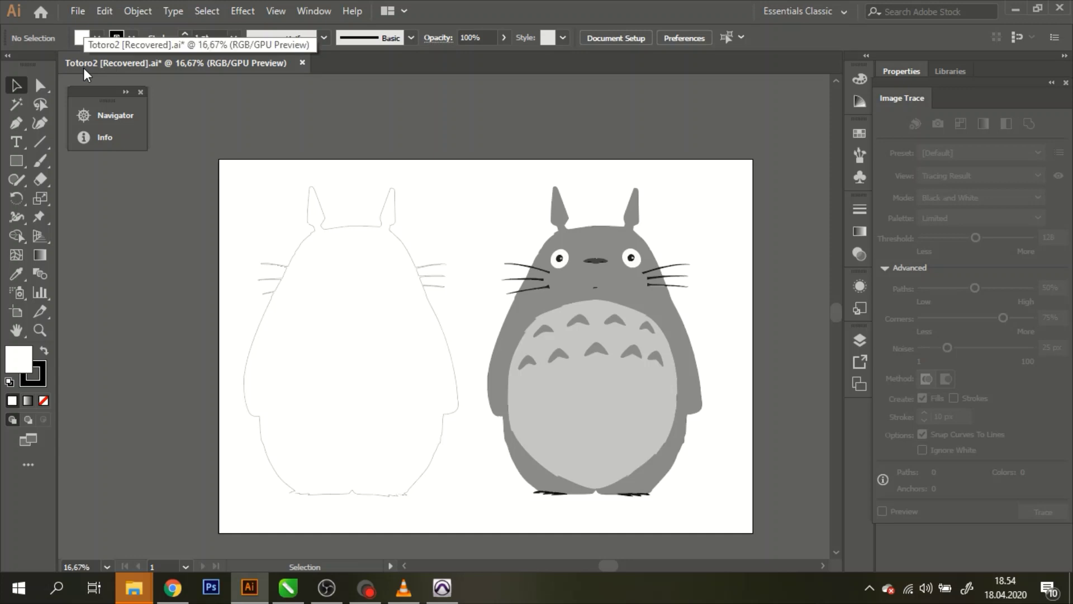
# Step: Create a new blank 1016 × 711 mm CMYK landscape document, Untitled-3
pyautogui.click(77, 11)
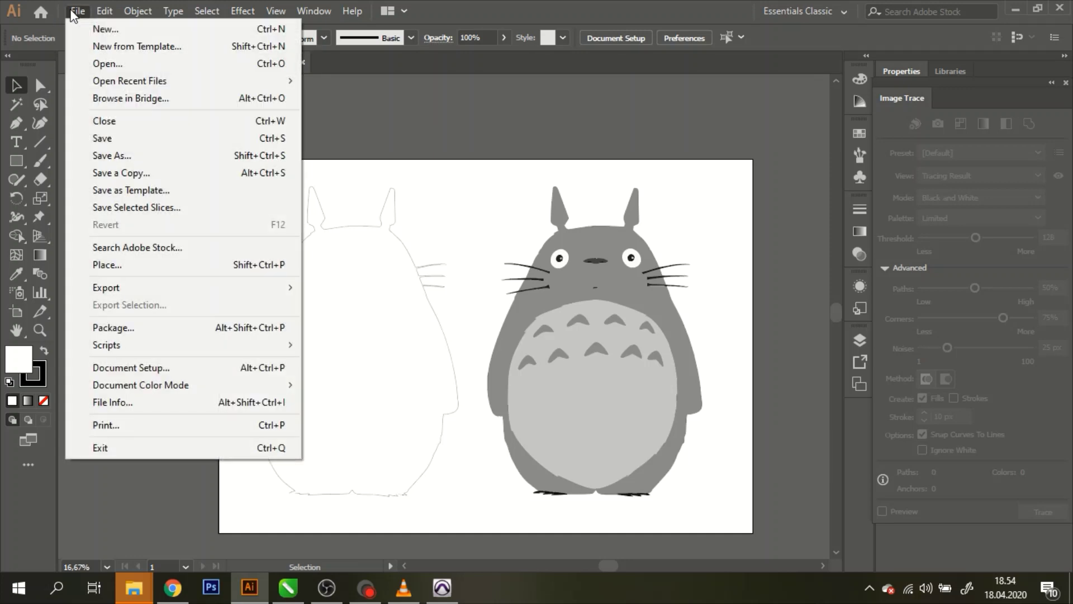
pyautogui.click(87, 29)
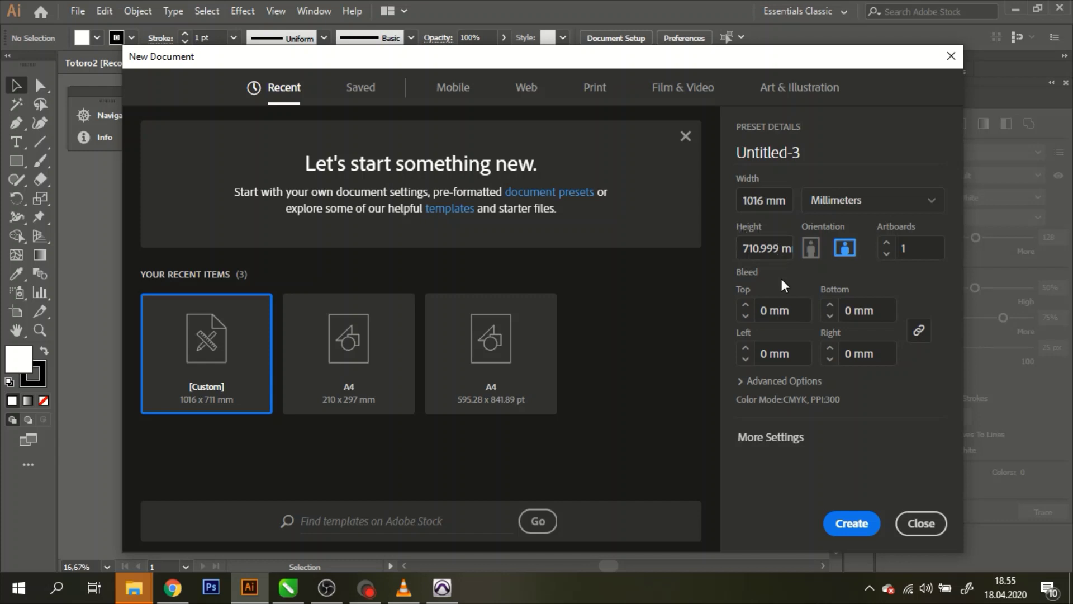
pyautogui.click(756, 439)
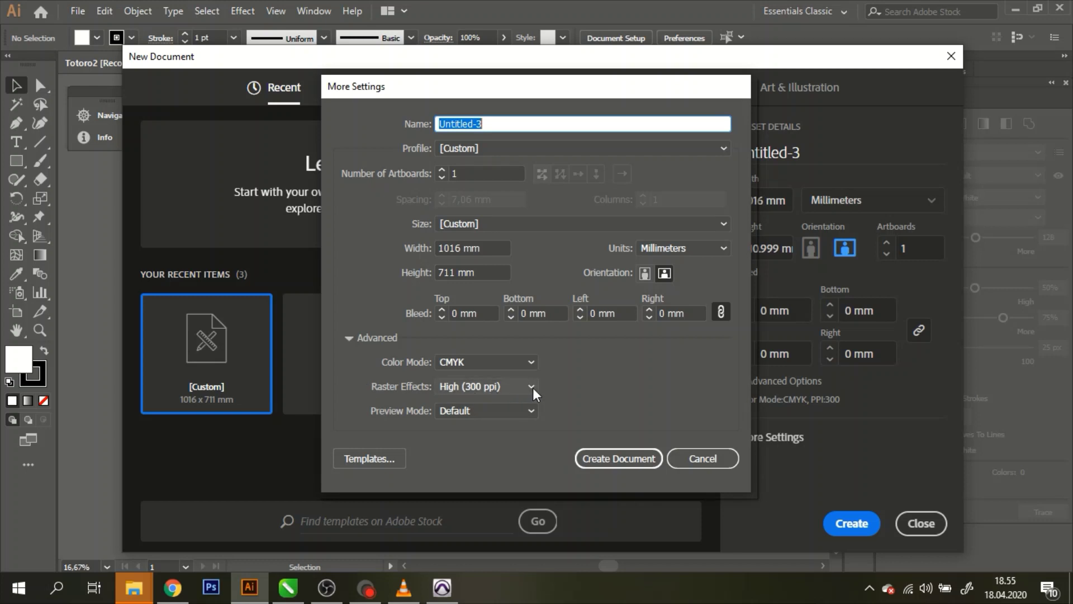
pyautogui.click(628, 459)
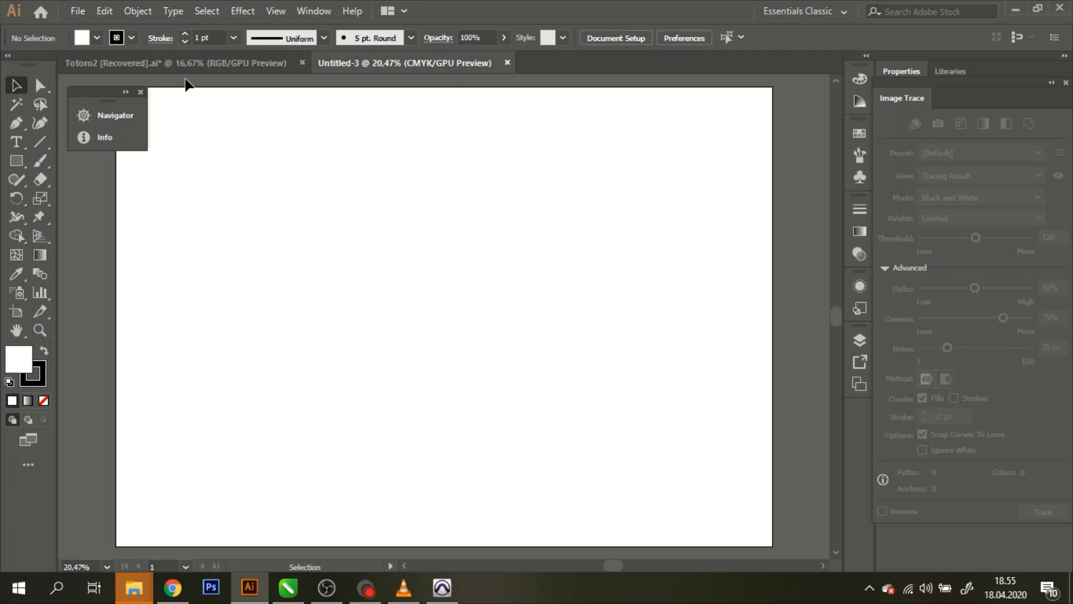
# Step: Open the Totoro picture 5.jpg in Illustrator
pyautogui.click(73, 12)
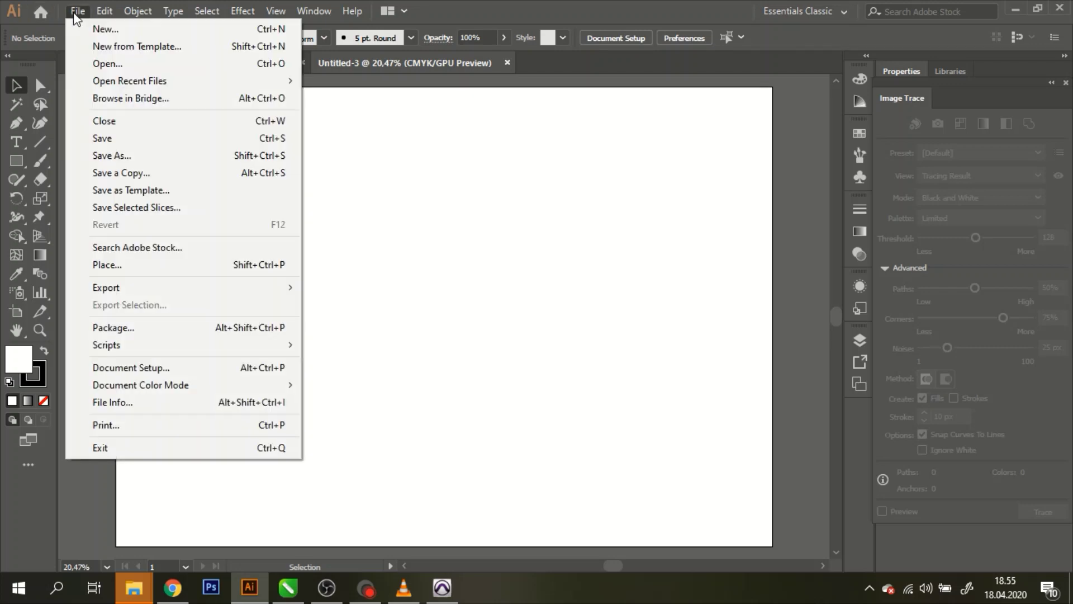
pyautogui.click(95, 61)
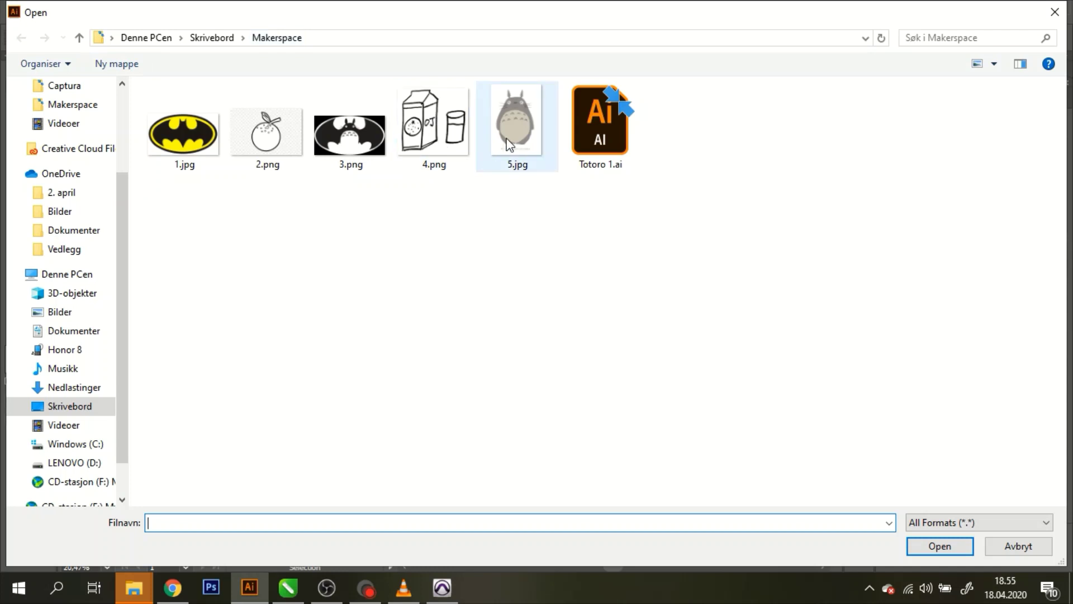
pyautogui.click(510, 144)
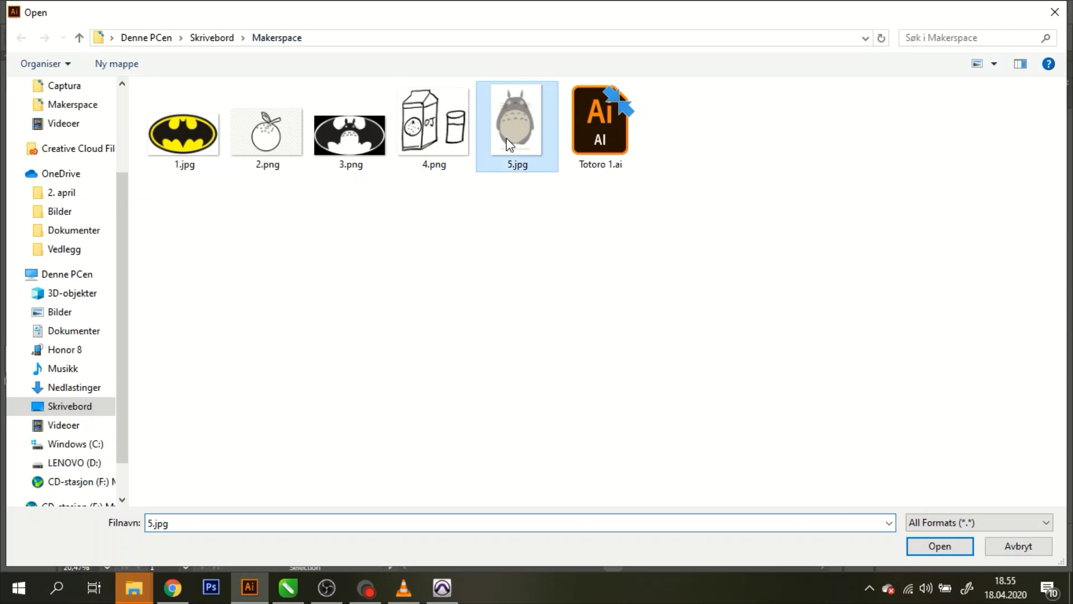
pyautogui.click(947, 550)
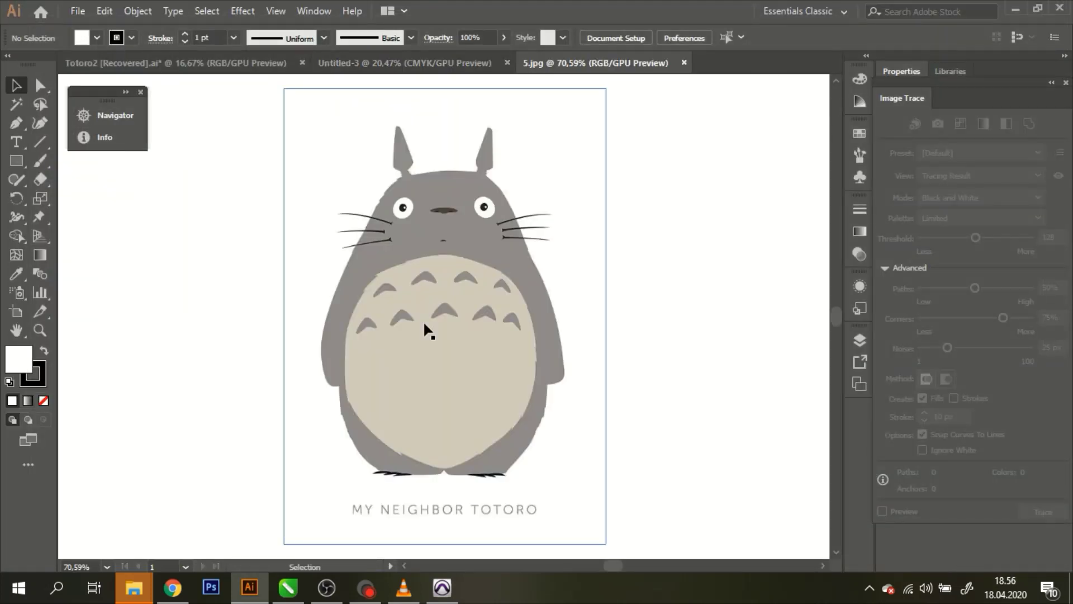
# Step: Zoom out with the Navigator, then enlarge the Totoro image and move it up-left
pyautogui.click(110, 118)
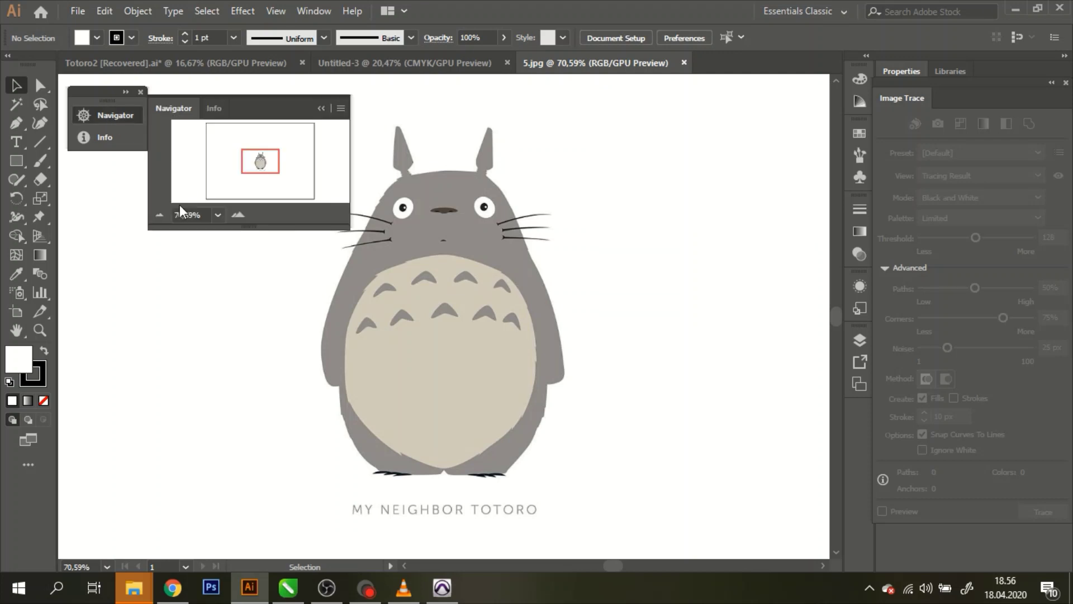
pyautogui.click(161, 217)
pyautogui.click(161, 217)
pyautogui.click(162, 217)
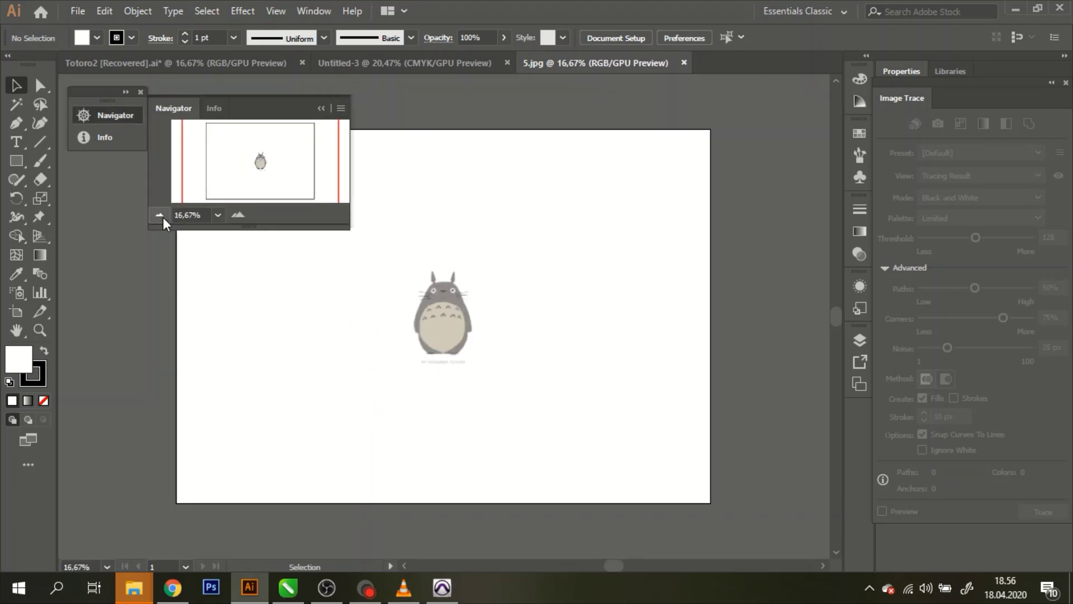
pyautogui.click(438, 304)
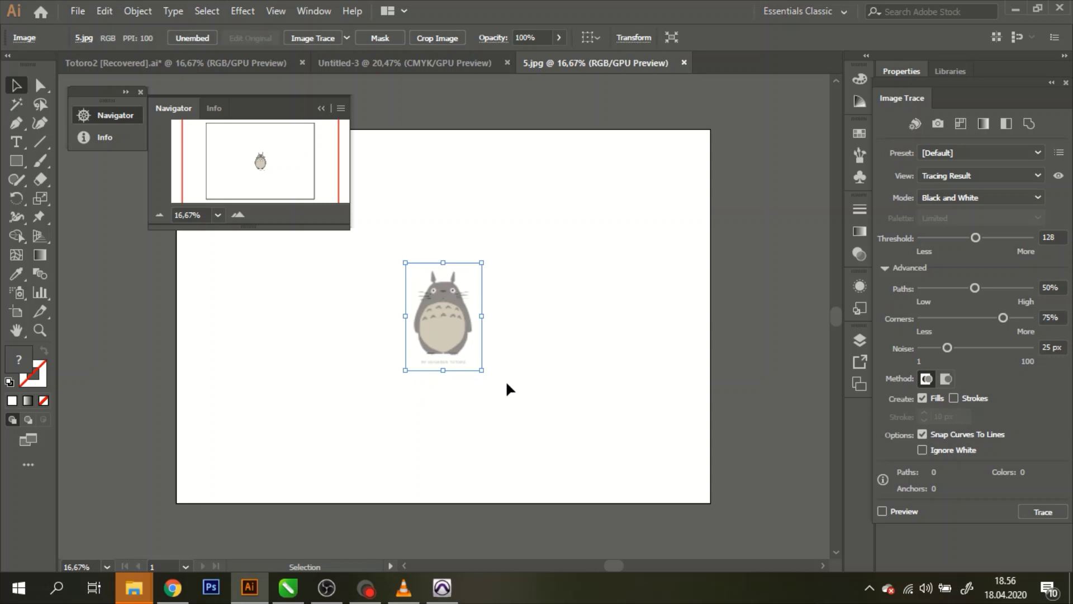
pyautogui.moveTo(480, 373); pyautogui.dragTo(654, 547)
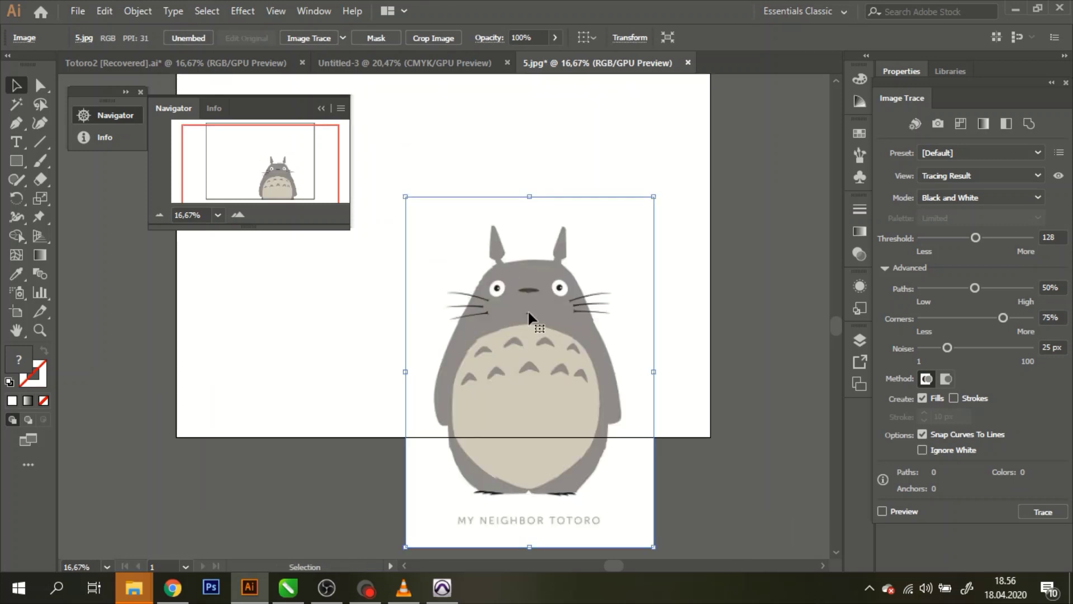
pyautogui.moveTo(533, 322); pyautogui.dragTo(441, 186)
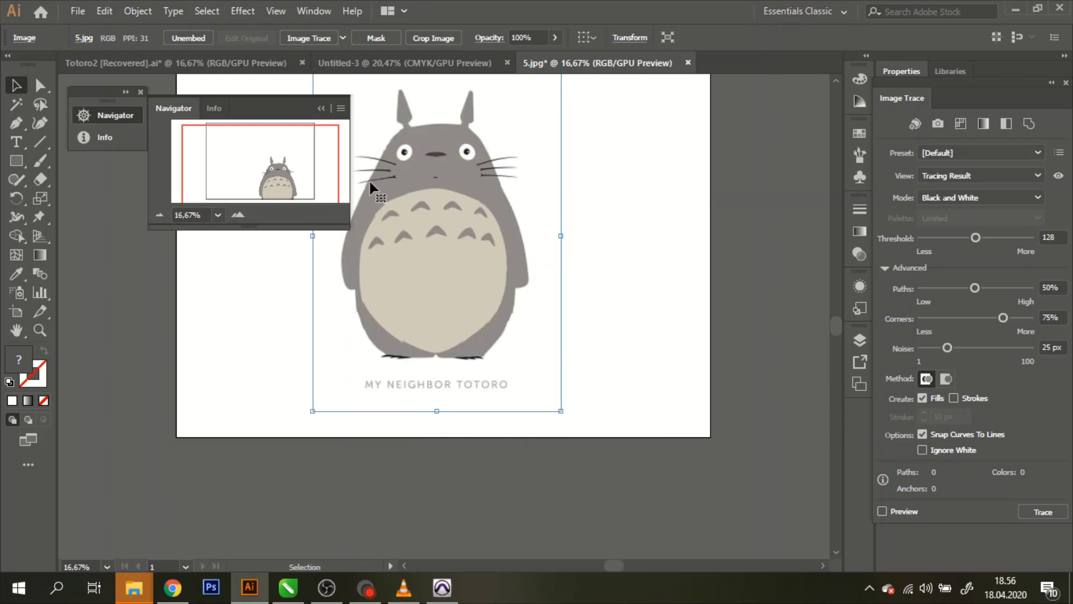
# Step: Enlarge and reposition the Totoro image further so it fills most of the artboard
pyautogui.click(240, 215)
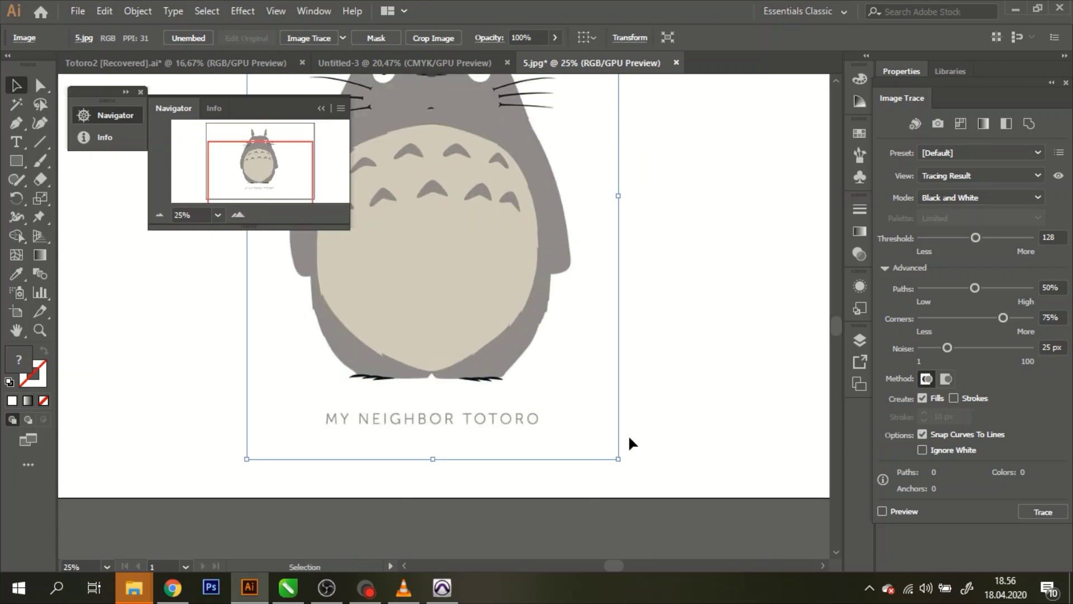
pyautogui.click(159, 214)
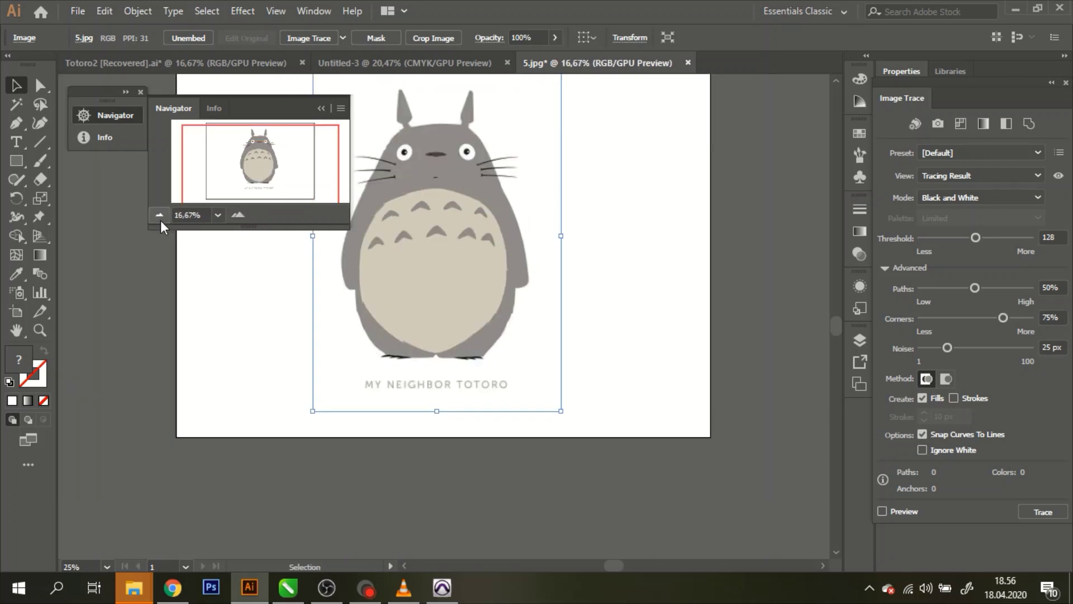
pyautogui.moveTo(560, 413); pyautogui.dragTo(709, 540)
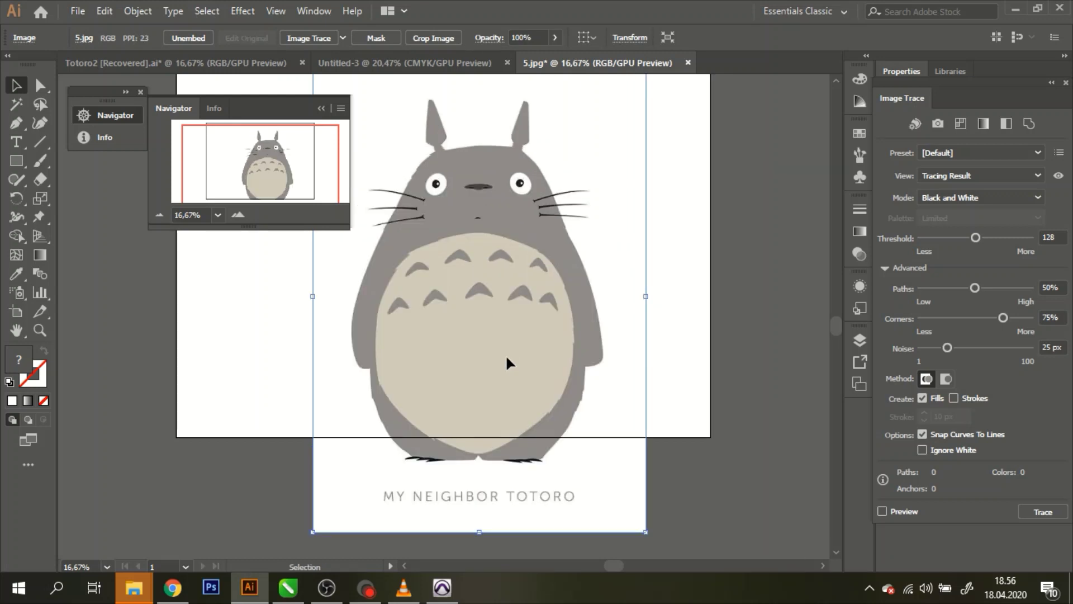
pyautogui.moveTo(508, 357); pyautogui.dragTo(473, 305)
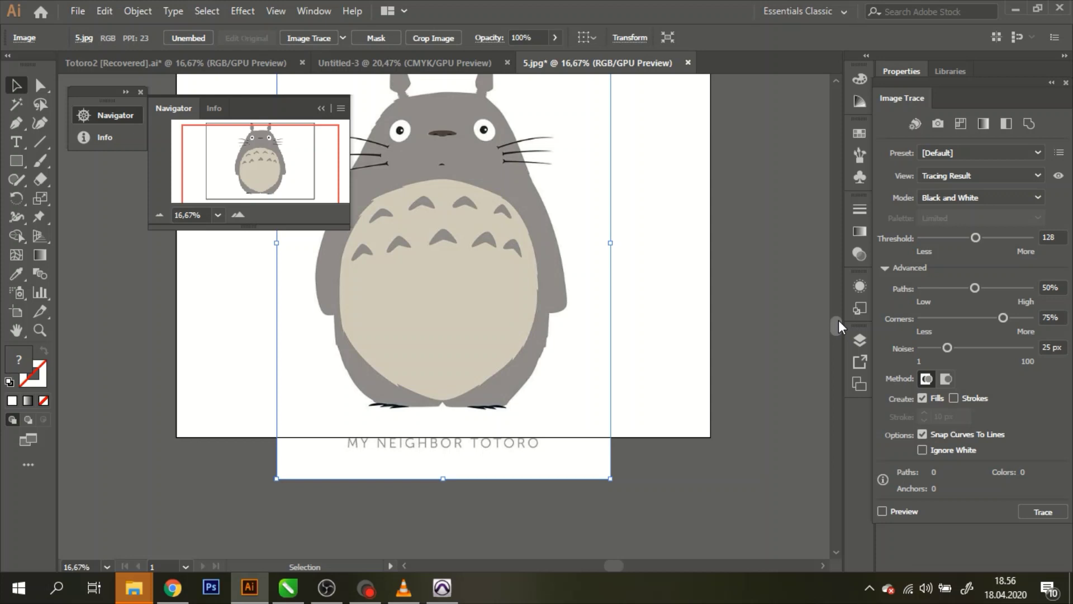
pyautogui.moveTo(838, 323); pyautogui.dragTo(836, 312)
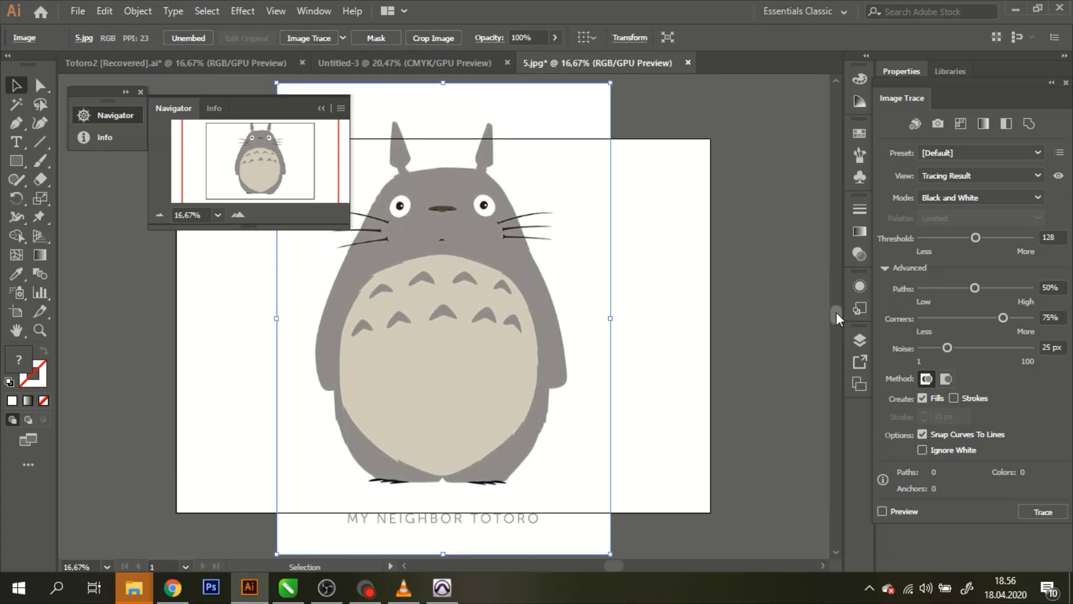
pyautogui.click(321, 108)
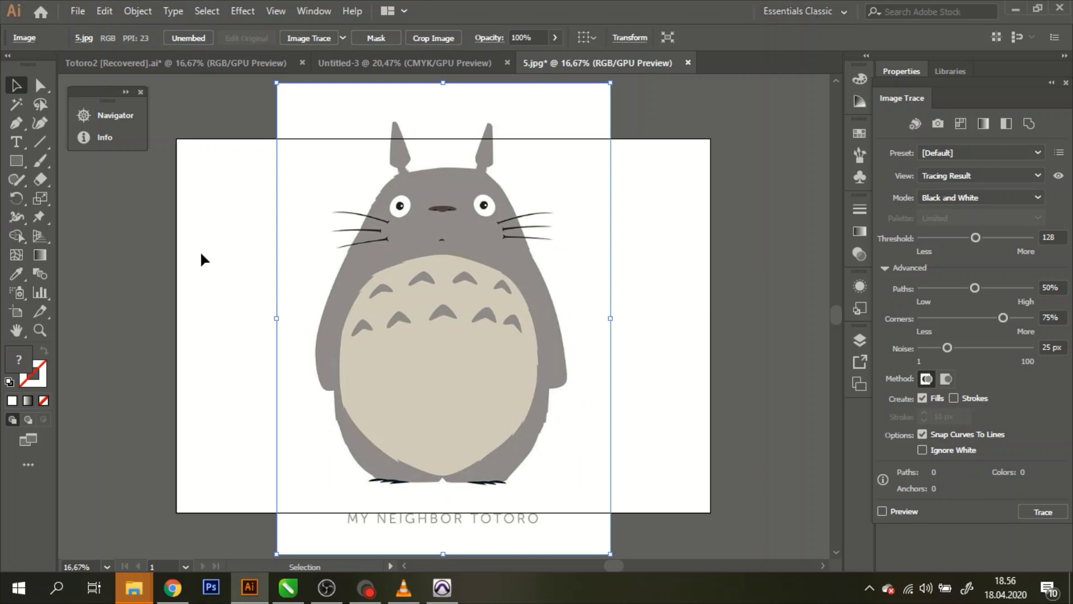
pyautogui.click(844, 12)
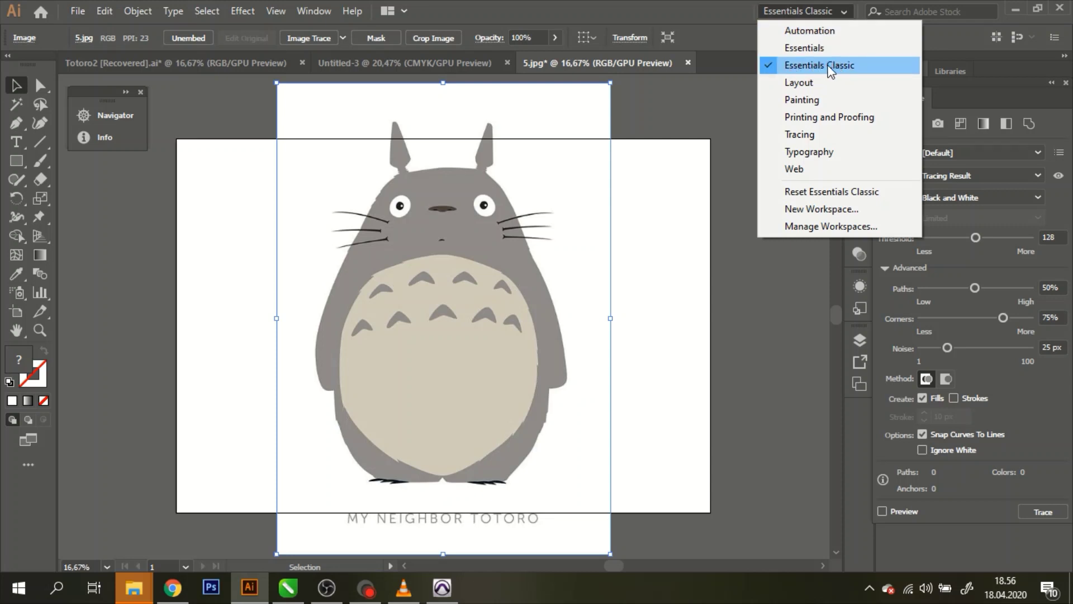
pyautogui.click(735, 107)
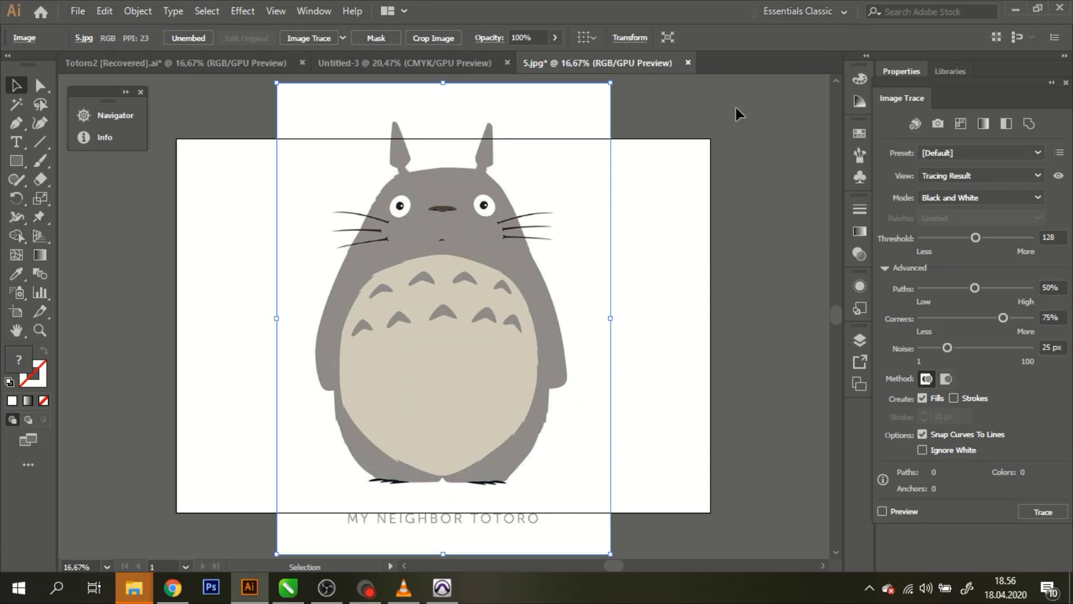
pyautogui.click(735, 107)
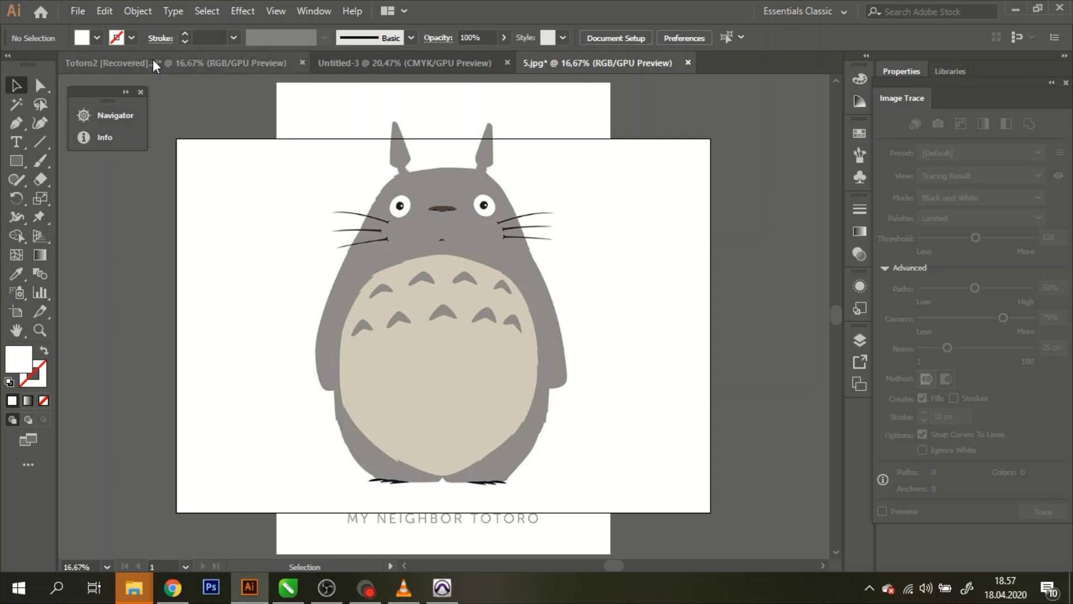
pyautogui.click(314, 10)
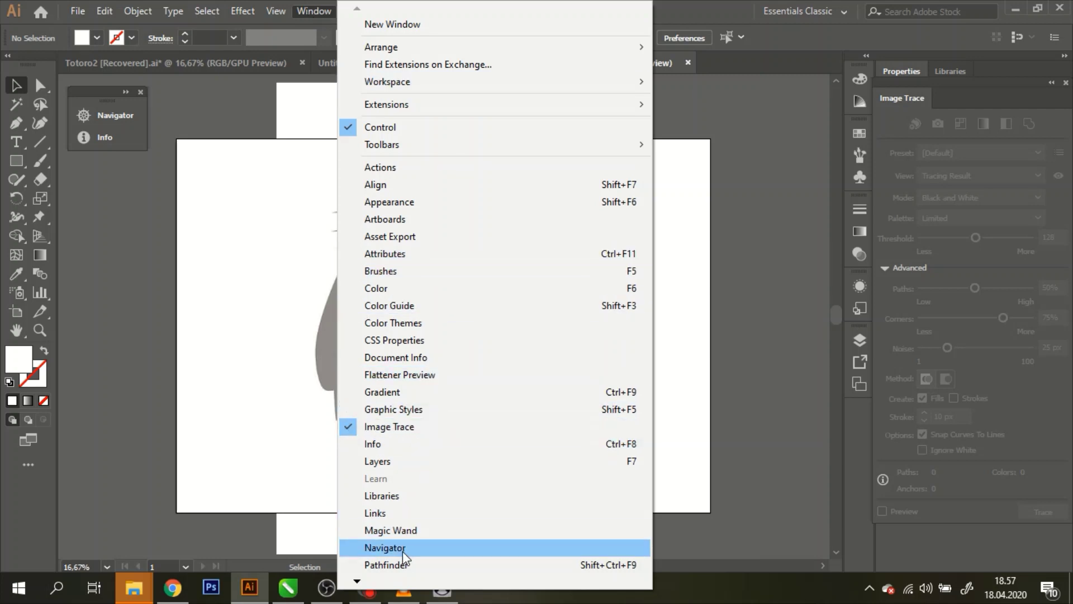
pyautogui.click(782, 429)
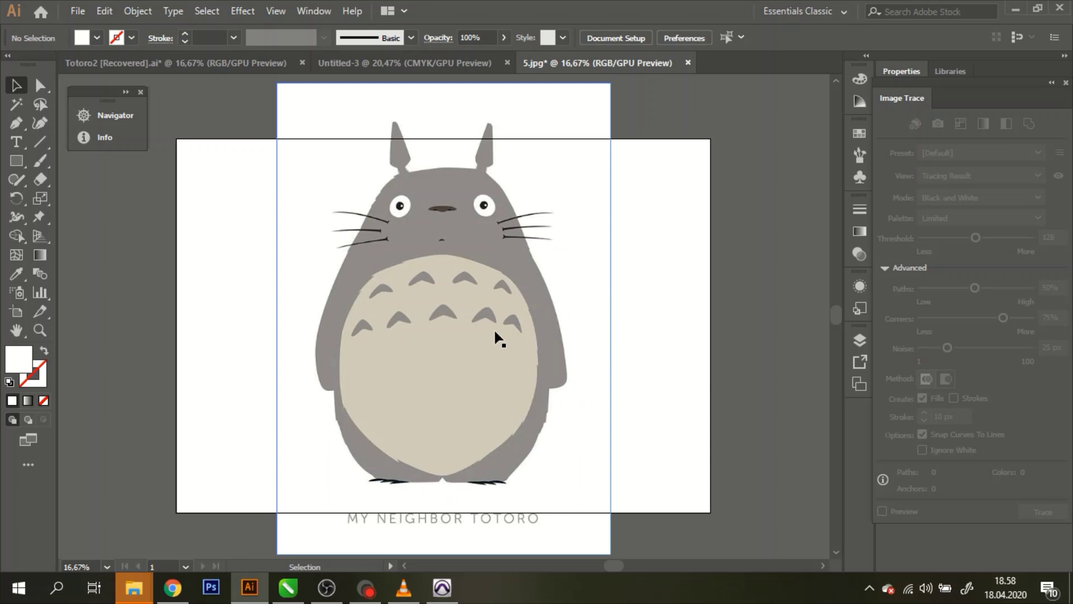
# Step: Select the placed 5.jpg Totoro image for Black and White tracing
pyautogui.click(509, 353)
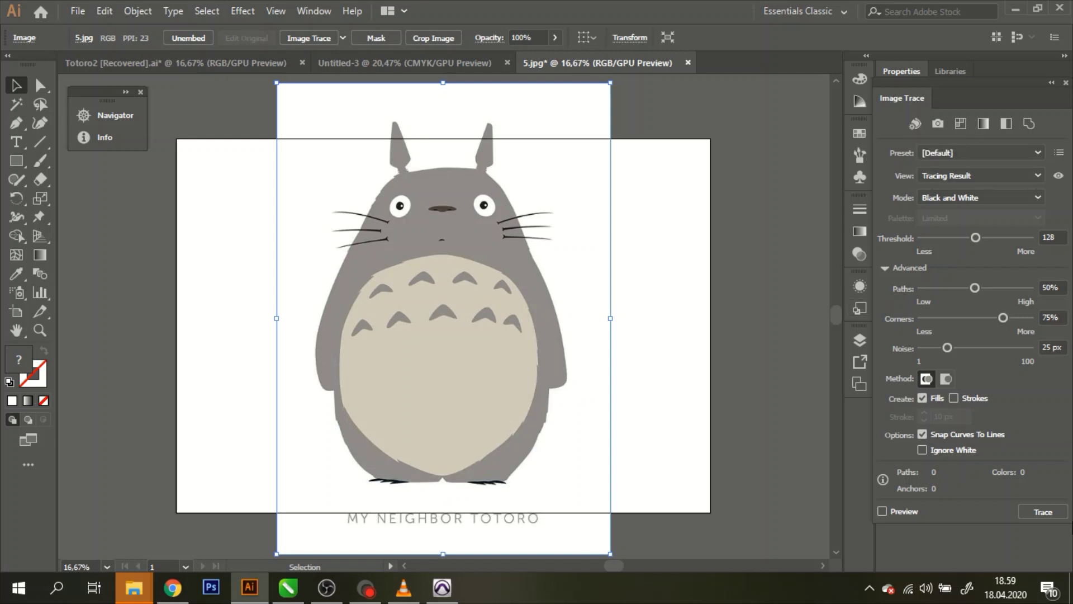
# Step: Trace the Totoro image in Black and White, leaving only eyes, nose, whiskers and feet
pyautogui.click(1043, 512)
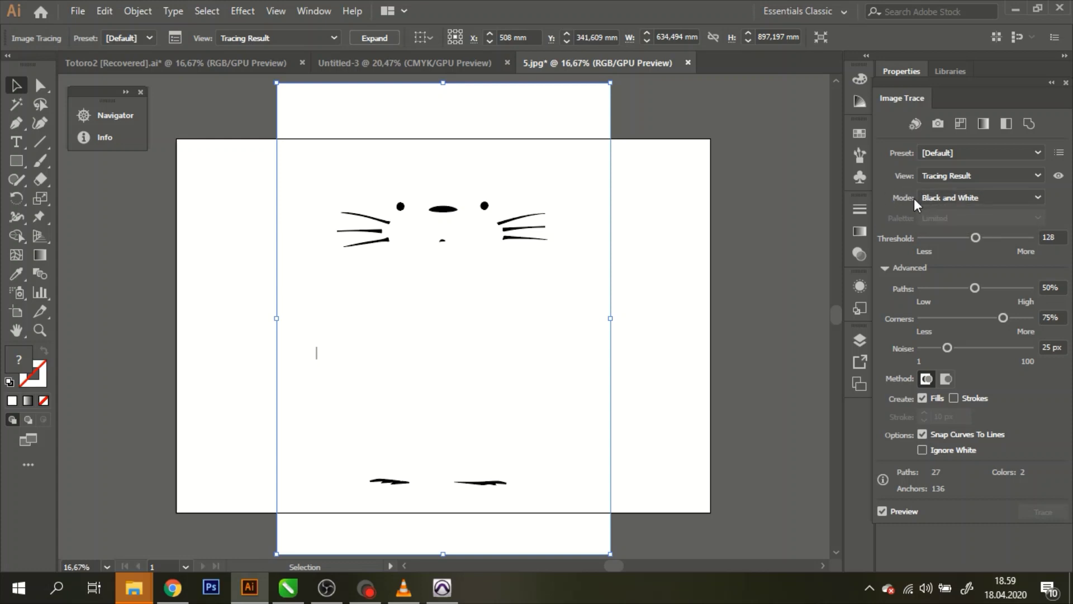
pyautogui.click(976, 198)
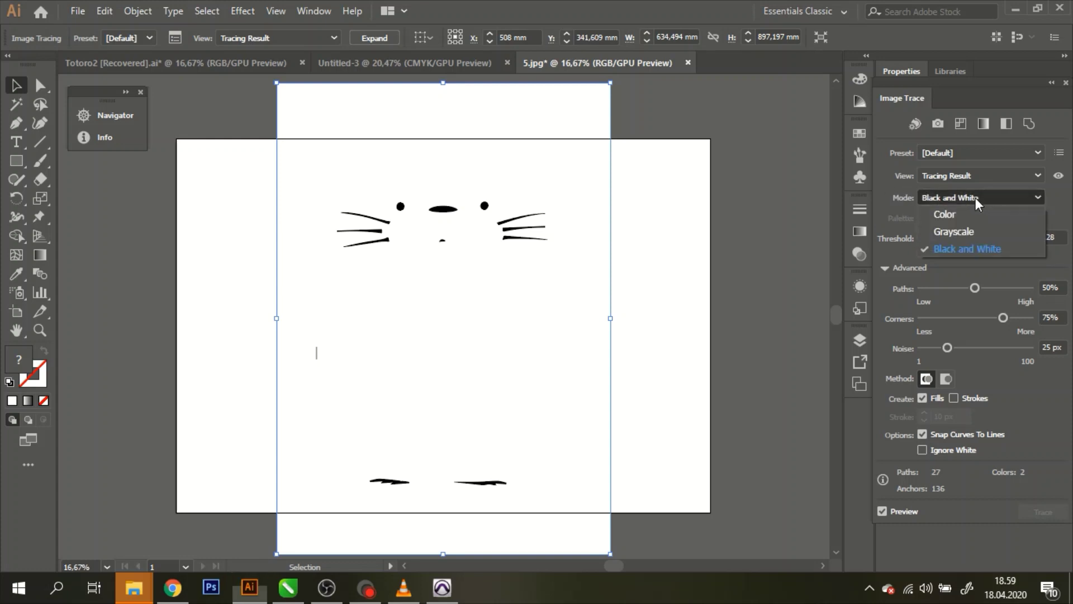
# Step: Switch the trace to Grayscale mode, rendering Totoro in 37 grey colours
pyautogui.click(957, 230)
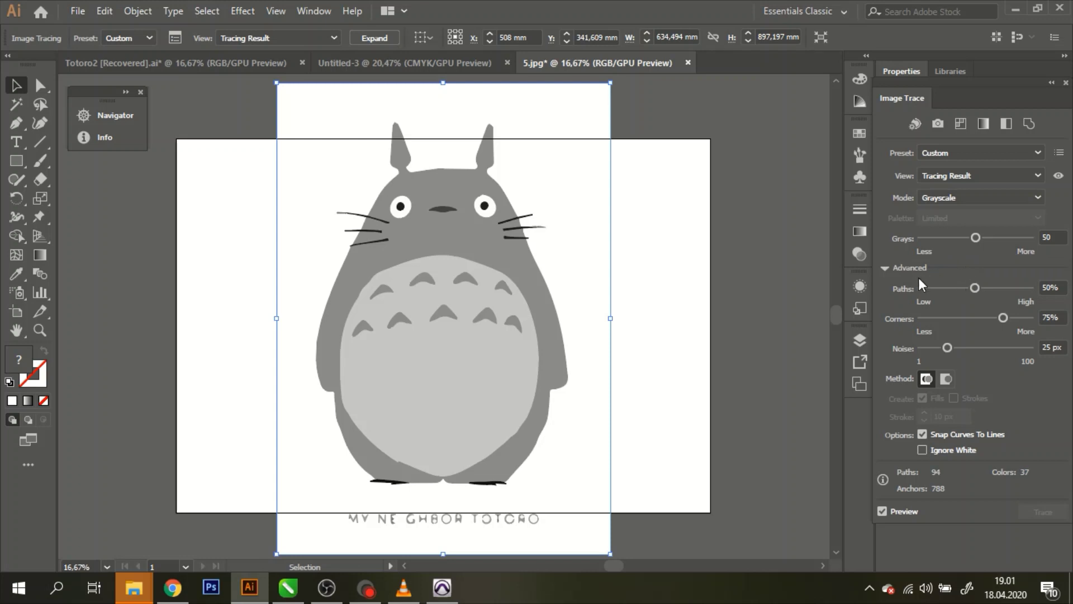
# Step: Lower the trace's Paths setting under Advanced to 10%
pyautogui.click(884, 268)
pyautogui.click(884, 267)
pyautogui.moveTo(975, 287); pyautogui.dragTo(1014, 289)
pyautogui.moveTo(963, 291); pyautogui.dragTo(930, 293)
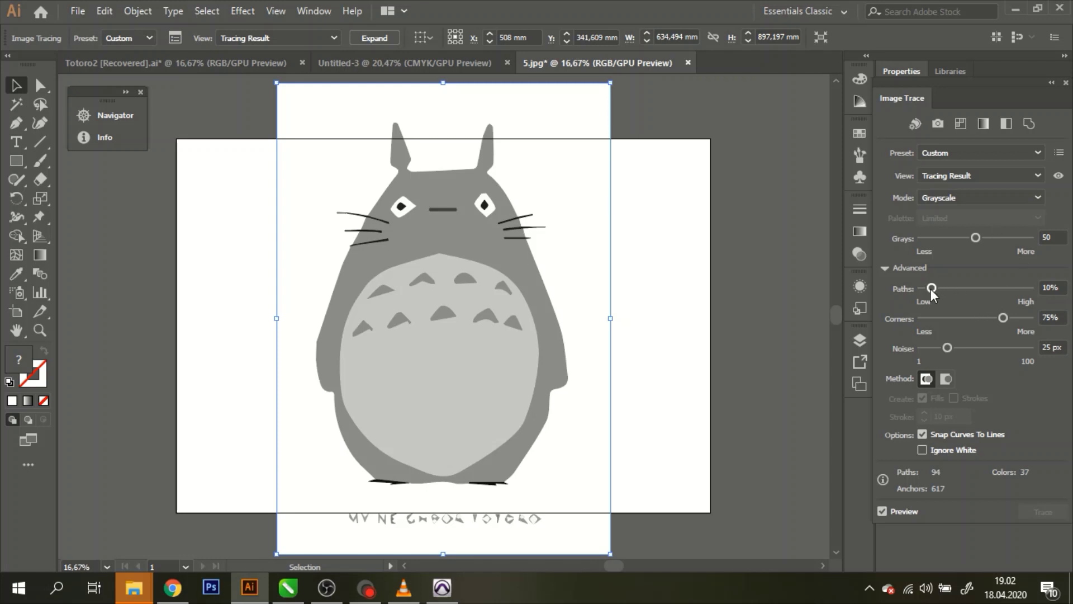
# Step: Raise the trace's Paths setting to about 65% for smooth outlines and eyes
pyautogui.moveTo(932, 290); pyautogui.dragTo(1014, 291)
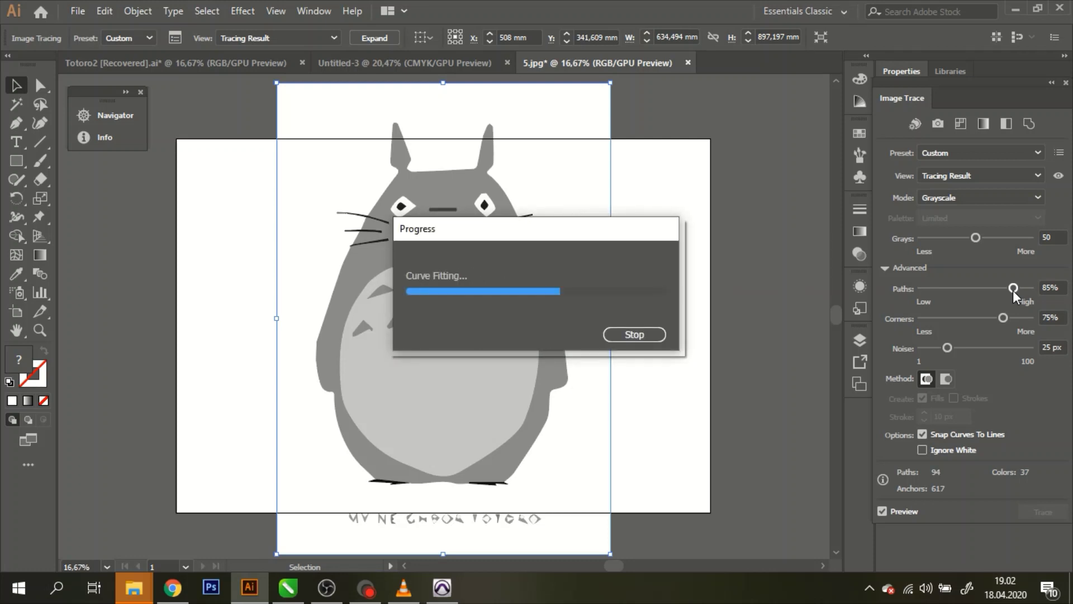
pyautogui.moveTo(997, 289); pyautogui.dragTo(992, 289)
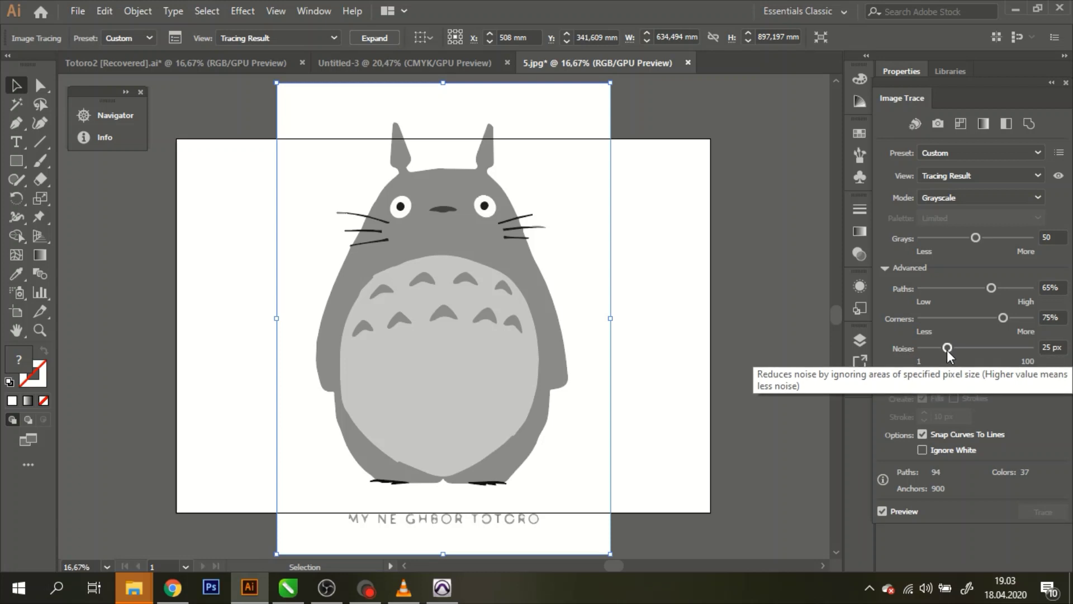
# Step: Set the trace's Noise to 1 px, keeping the whiskers and MY NEIGHBOR TOTORO caption
pyautogui.moveTo(948, 349); pyautogui.dragTo(904, 351)
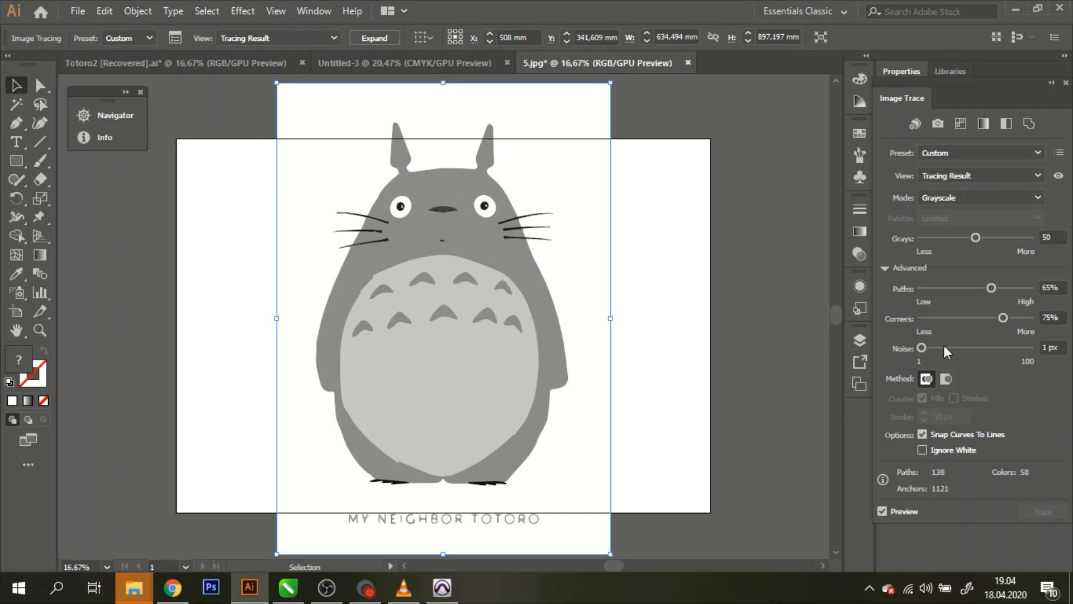
pyautogui.moveTo(922, 348); pyautogui.dragTo(1056, 368)
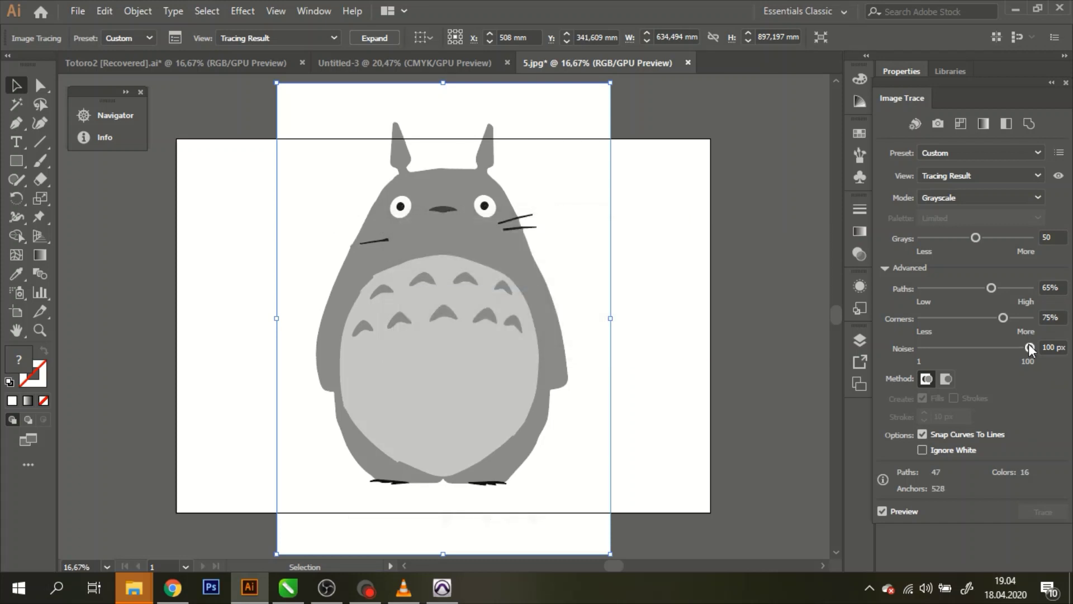
pyautogui.moveTo(1030, 347); pyautogui.dragTo(902, 349)
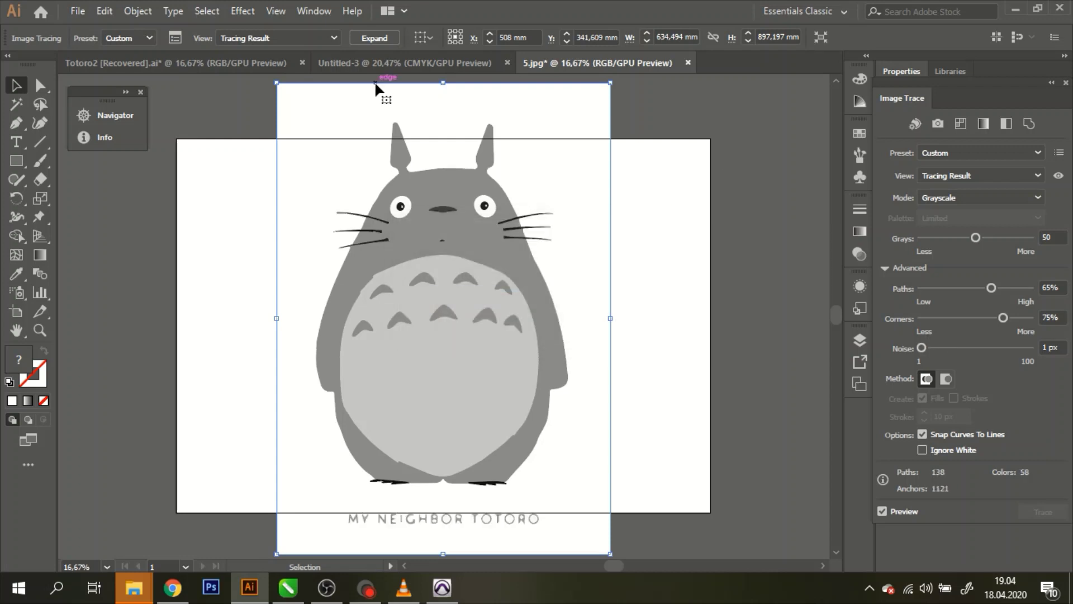
# Step: Expand the Totoro trace into vector paths and move the group left of the artboard
pyautogui.click(378, 38)
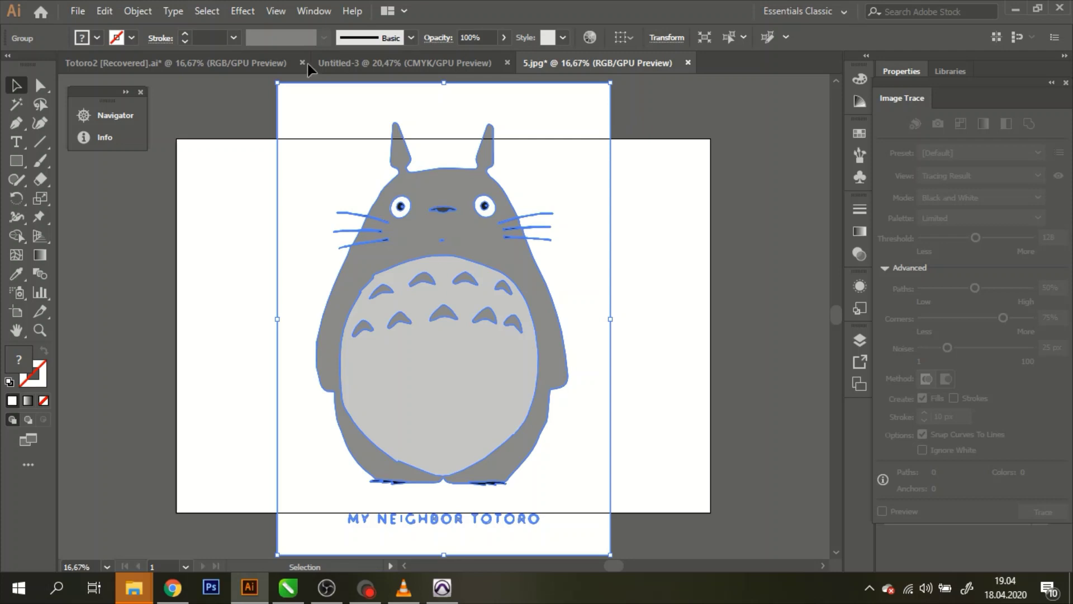
pyautogui.moveTo(476, 190)
pyautogui.mouseDown()
pyautogui.moveTo(41, 205)
pyautogui.moveTo(122, 205)
pyautogui.mouseUp()
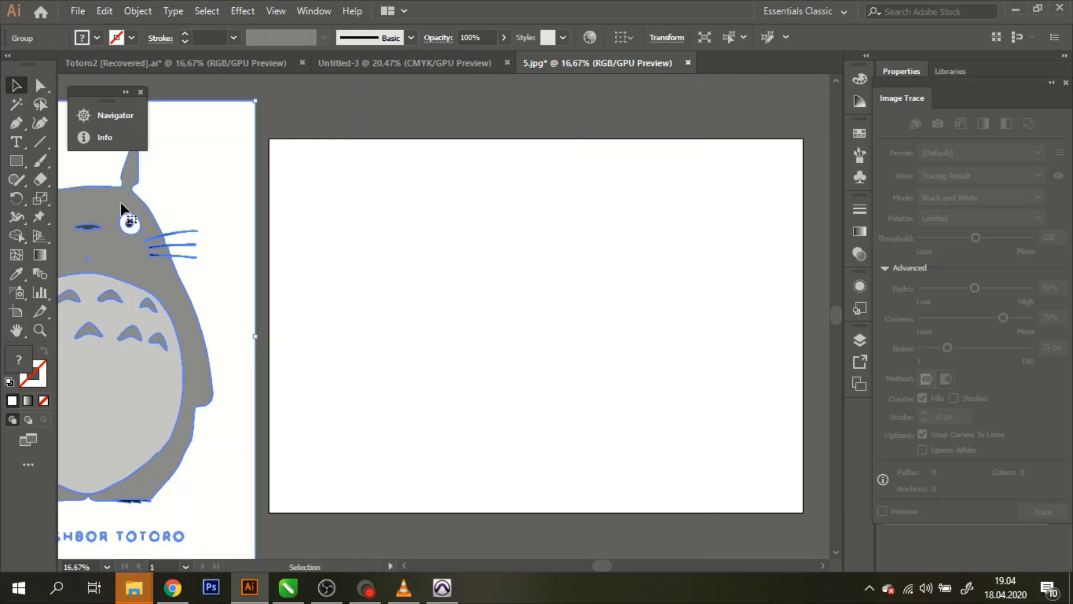
pyautogui.click(116, 115)
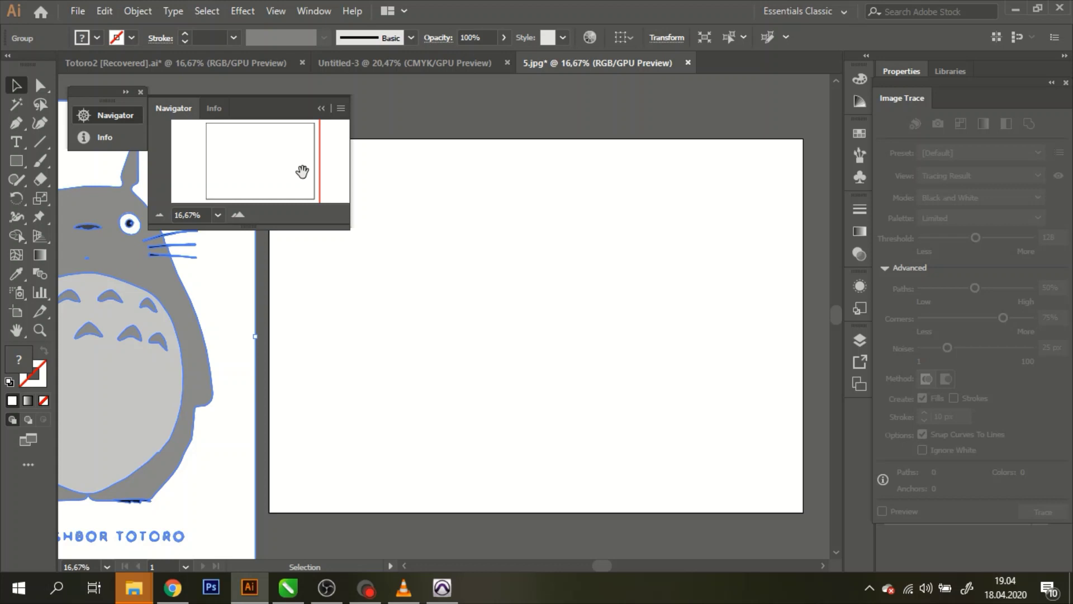
pyautogui.moveTo(299, 168); pyautogui.dragTo(136, 168)
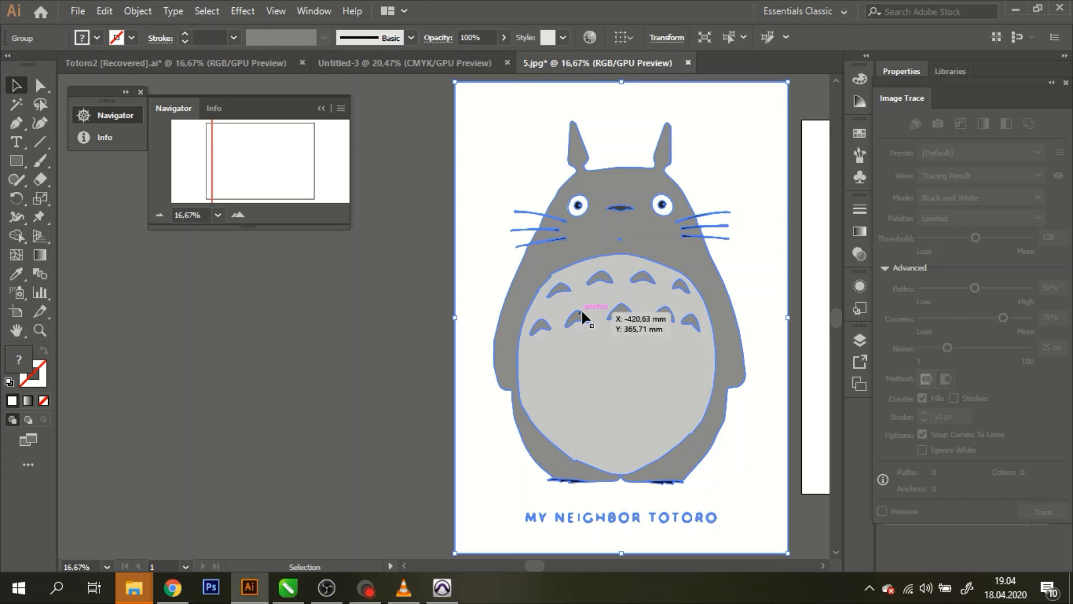
pyautogui.click(414, 300)
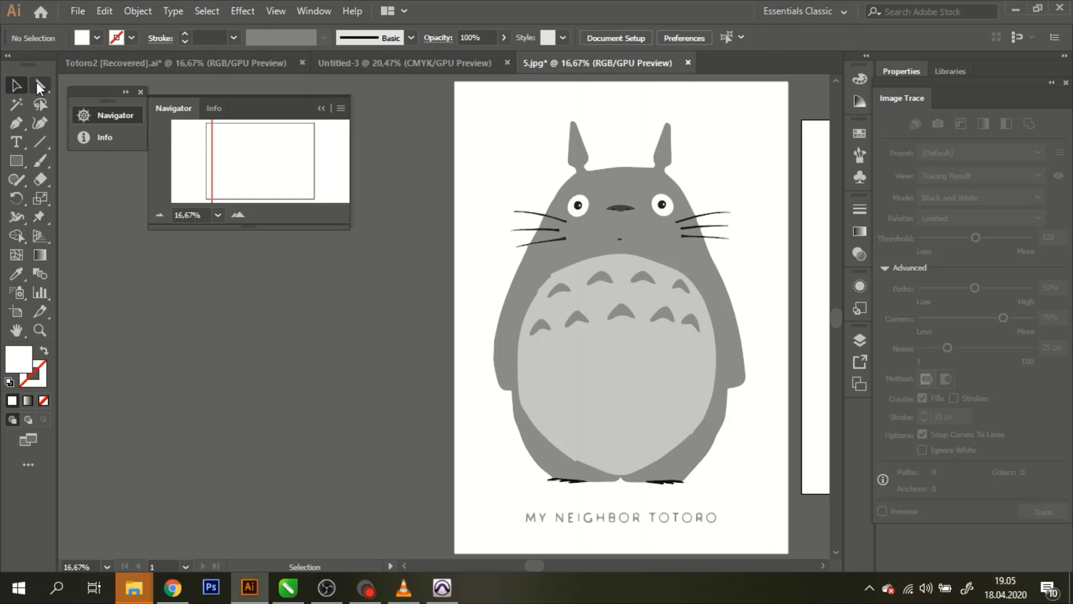
pyautogui.click(39, 87)
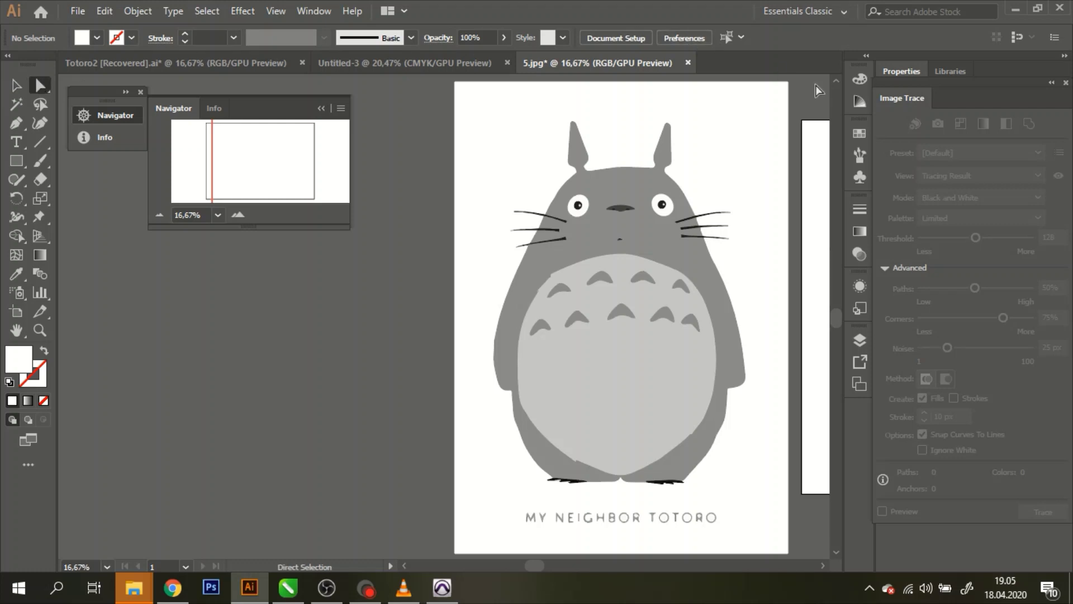
# Step: Delete the white background shape and the MY NEIGHBOR TOTORO title lettering
pyautogui.moveTo(803, 100); pyautogui.dragTo(751, 223)
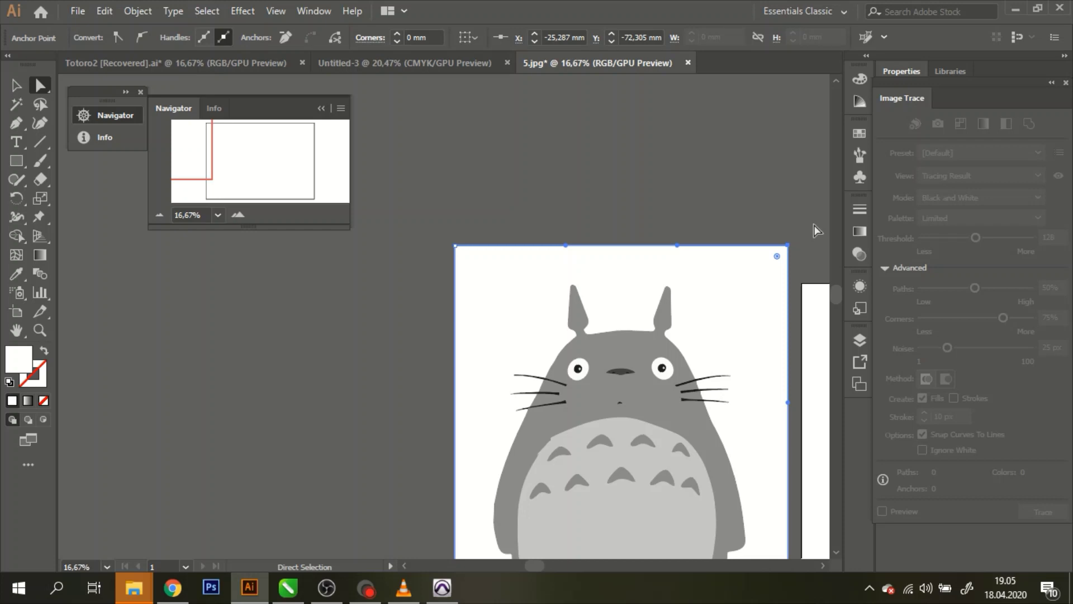
pyautogui.press('Delete')
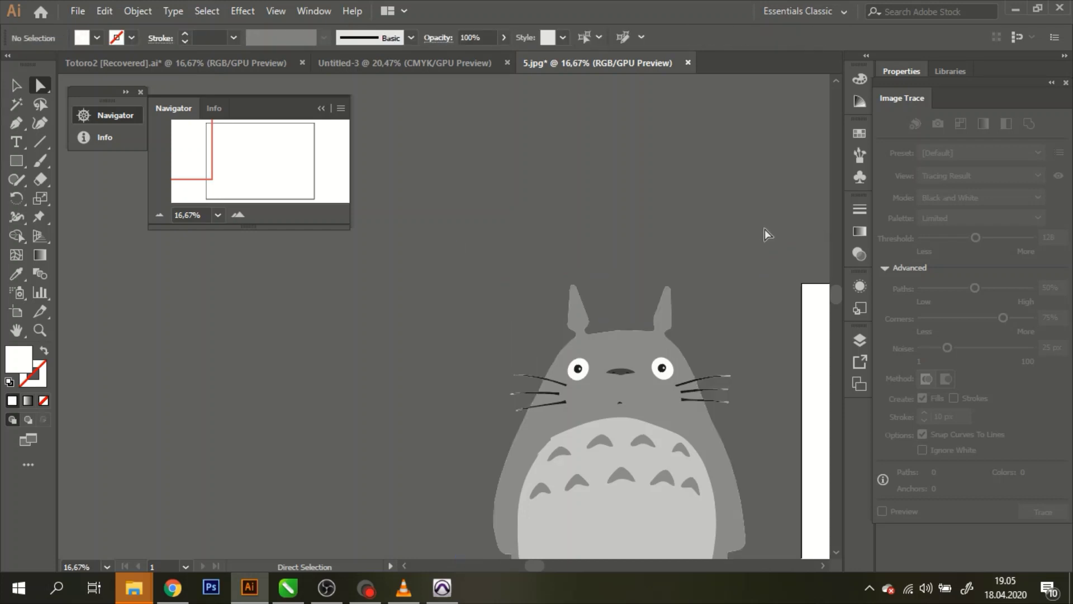
pyautogui.moveTo(214, 129); pyautogui.dragTo(130, 167)
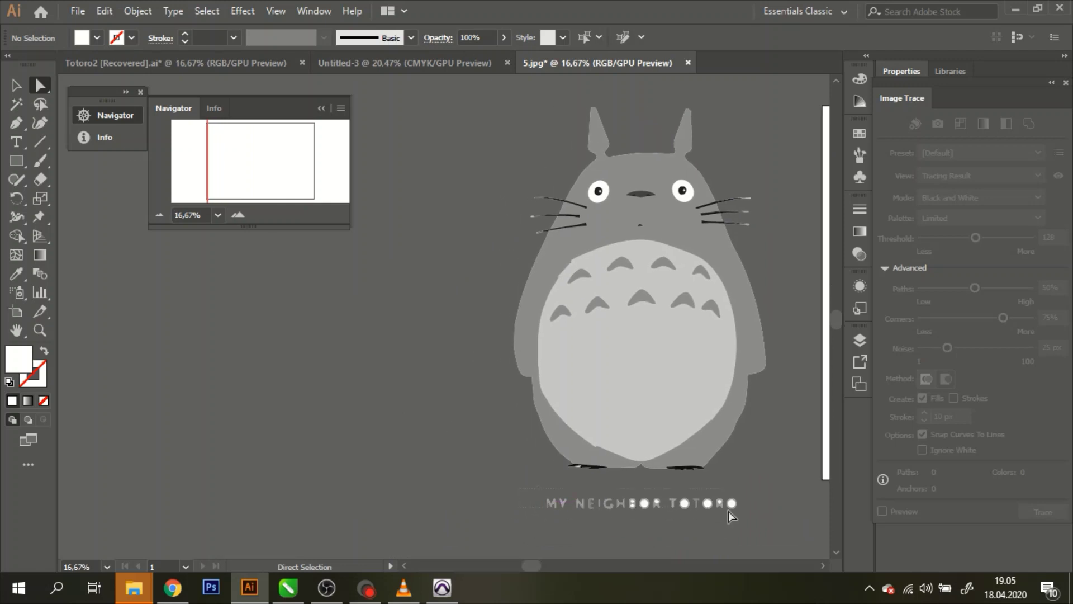
pyautogui.moveTo(729, 511); pyautogui.dragTo(762, 518)
pyautogui.press('Delete')
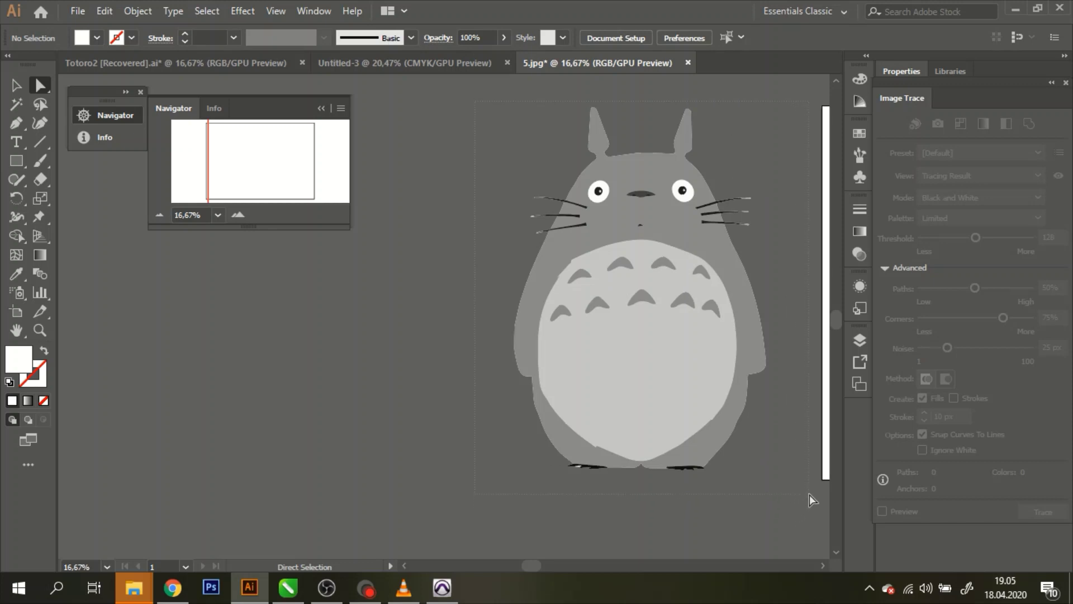
# Step: Paste a copy of the whole Totoro artwork and move it left of the original
pyautogui.hotkey('ctrl', 'a')
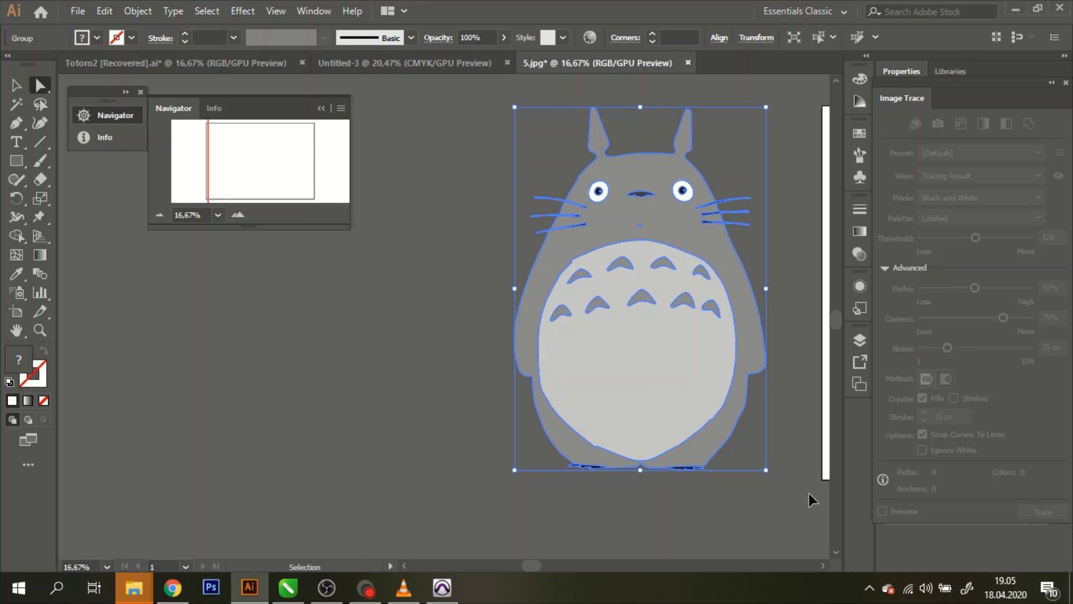
pyautogui.hotkey('ctrl', 'v')
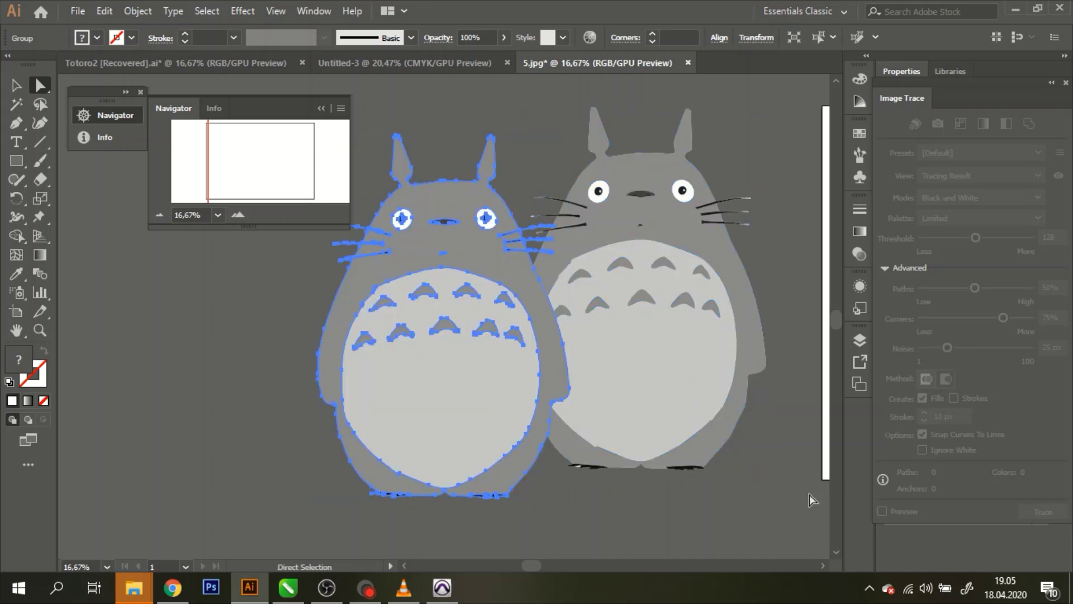
pyautogui.click(16, 86)
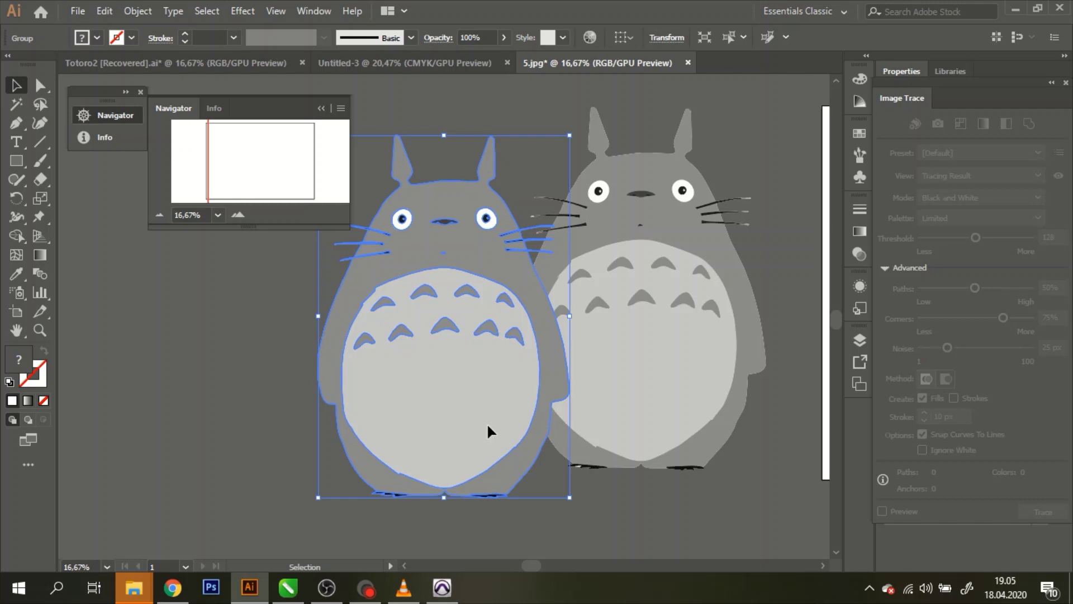
pyautogui.moveTo(488, 424); pyautogui.dragTo(387, 399)
pyautogui.click(320, 109)
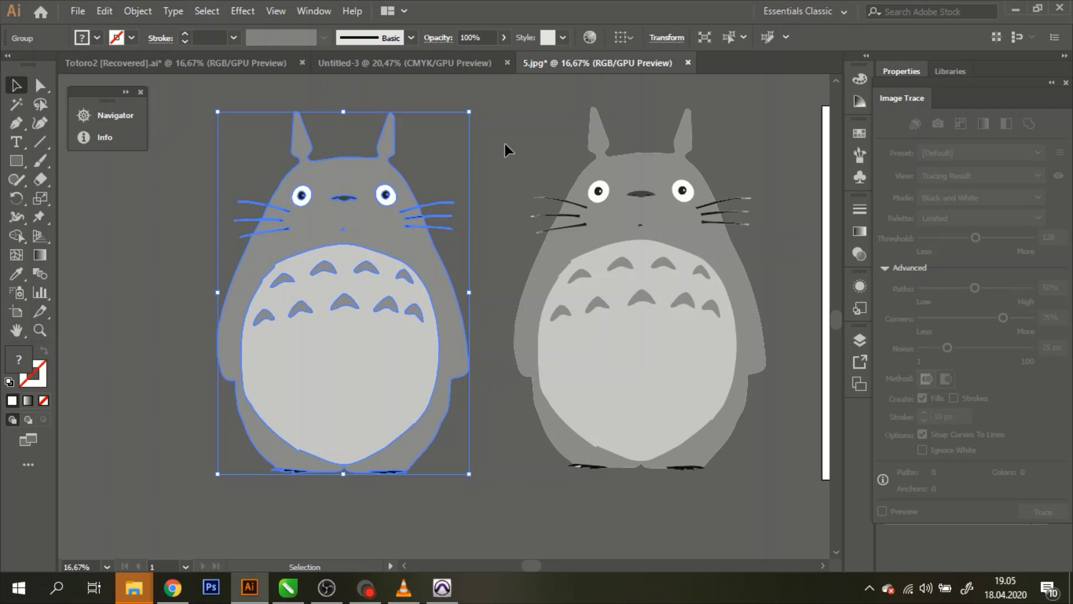
pyautogui.click(163, 217)
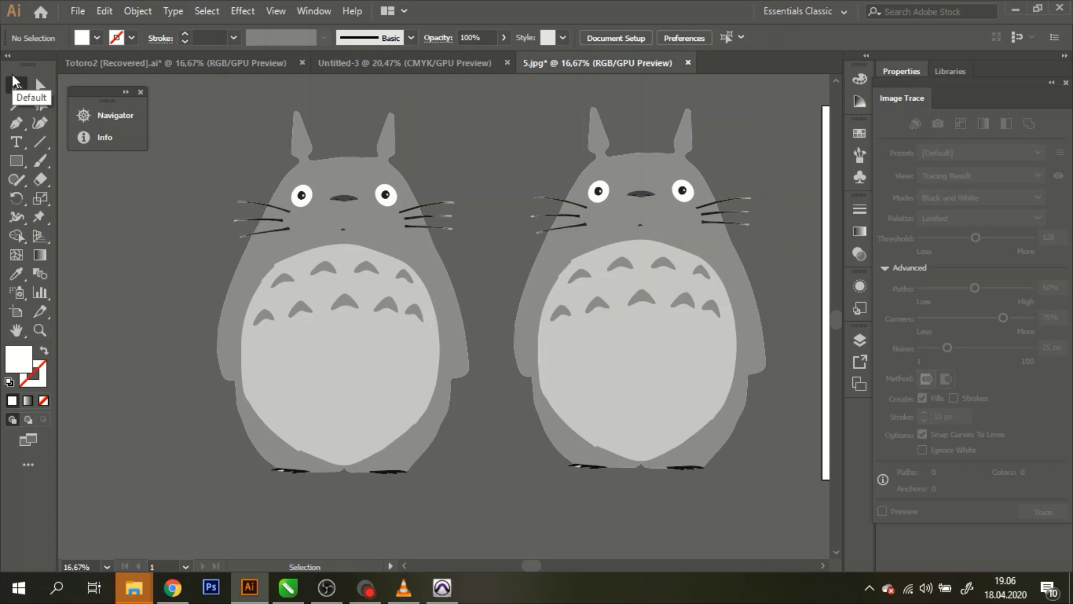
# Step: Select every path of the left Totoro copy and set its fill to None
pyautogui.click(39, 84)
pyautogui.moveTo(190, 103); pyautogui.dragTo(331, 152)
pyautogui.moveTo(441, 233); pyautogui.dragTo(468, 408)
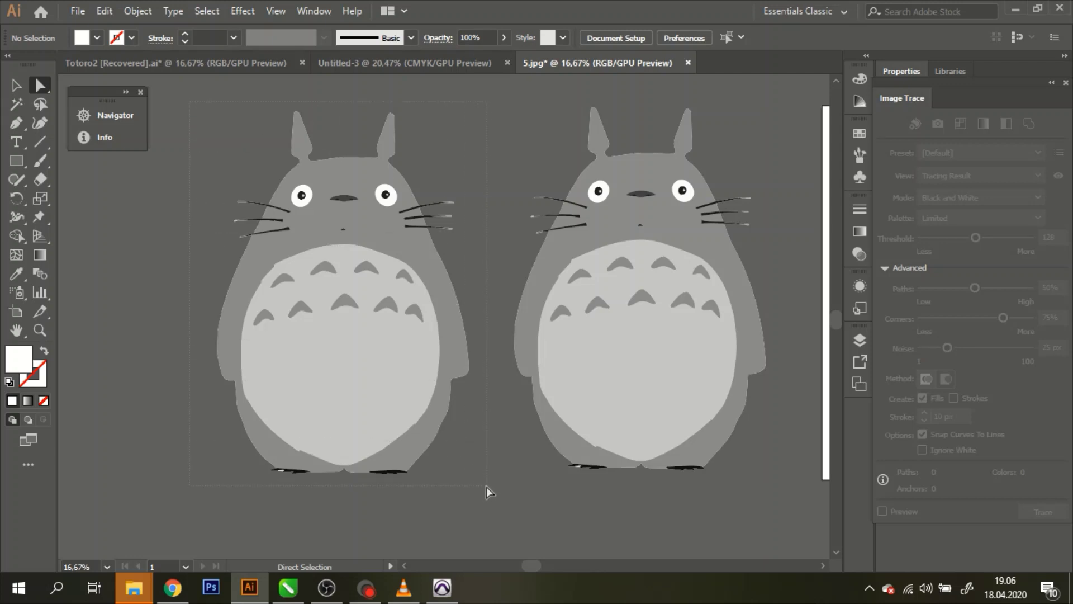
pyautogui.moveTo(486, 492); pyautogui.dragTo(487, 492)
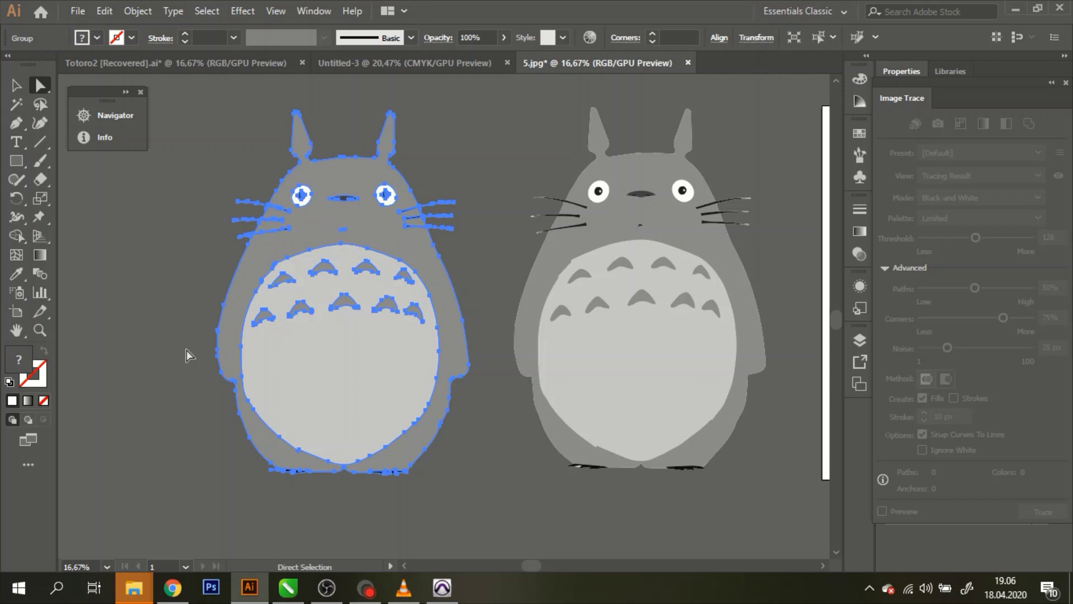
pyautogui.click(9, 383)
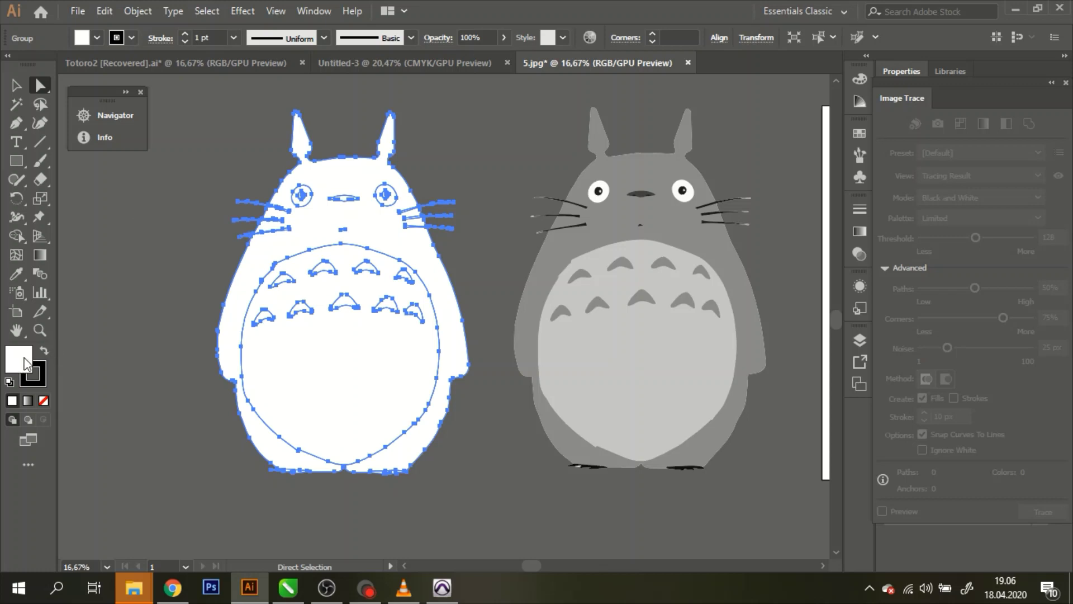
pyautogui.click(39, 382)
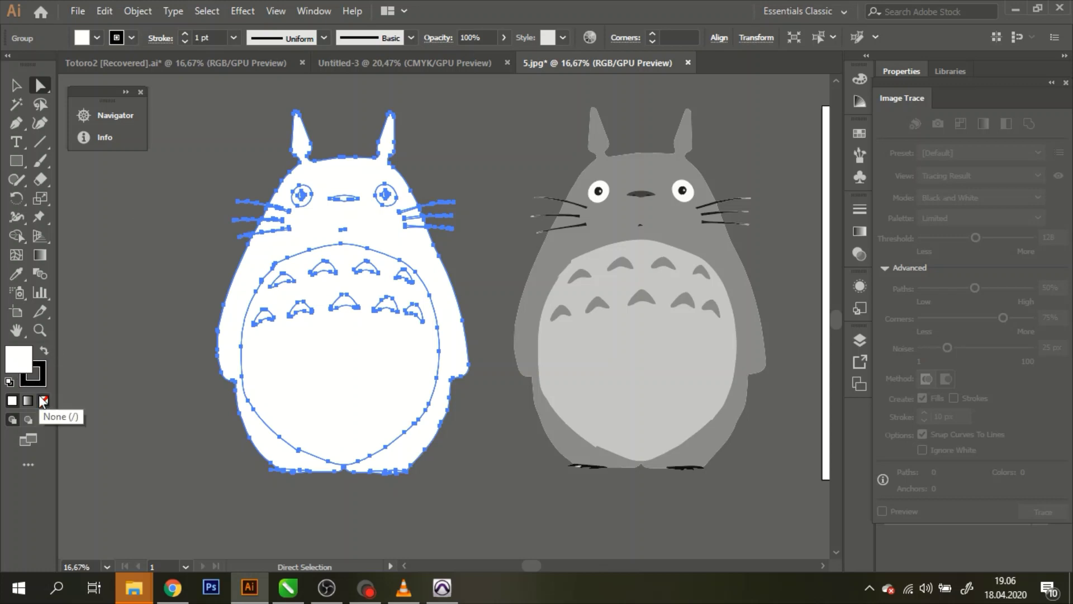
pyautogui.click(44, 401)
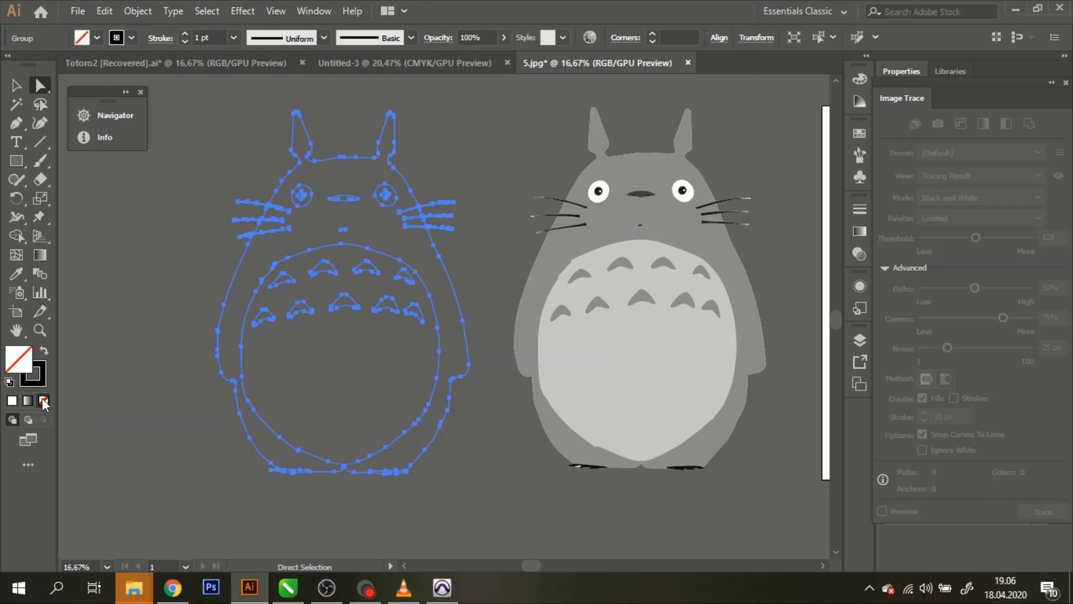
pyautogui.click(146, 274)
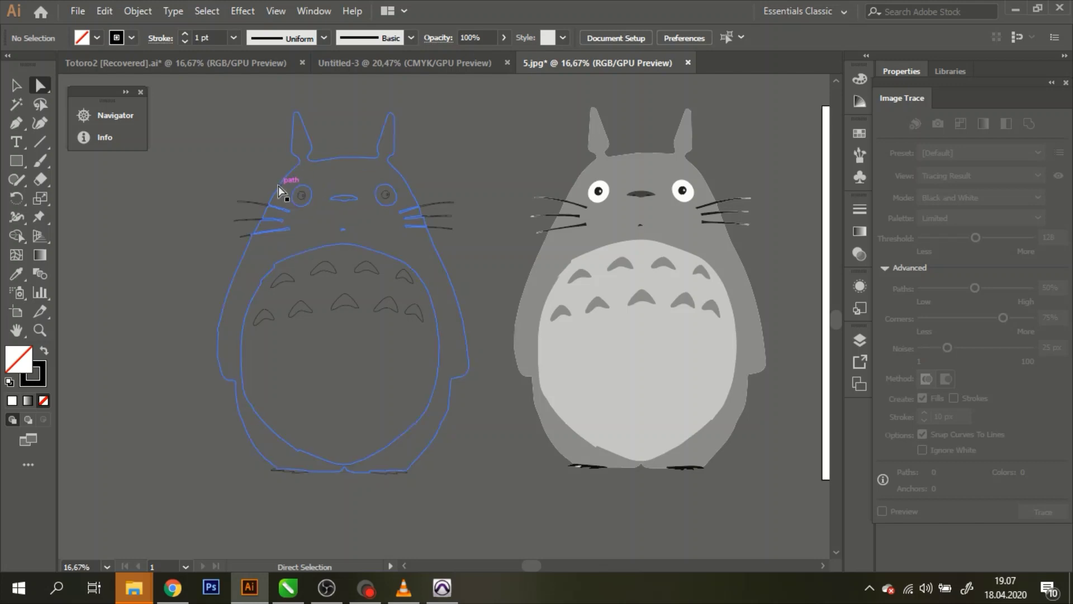
pyautogui.click(280, 188)
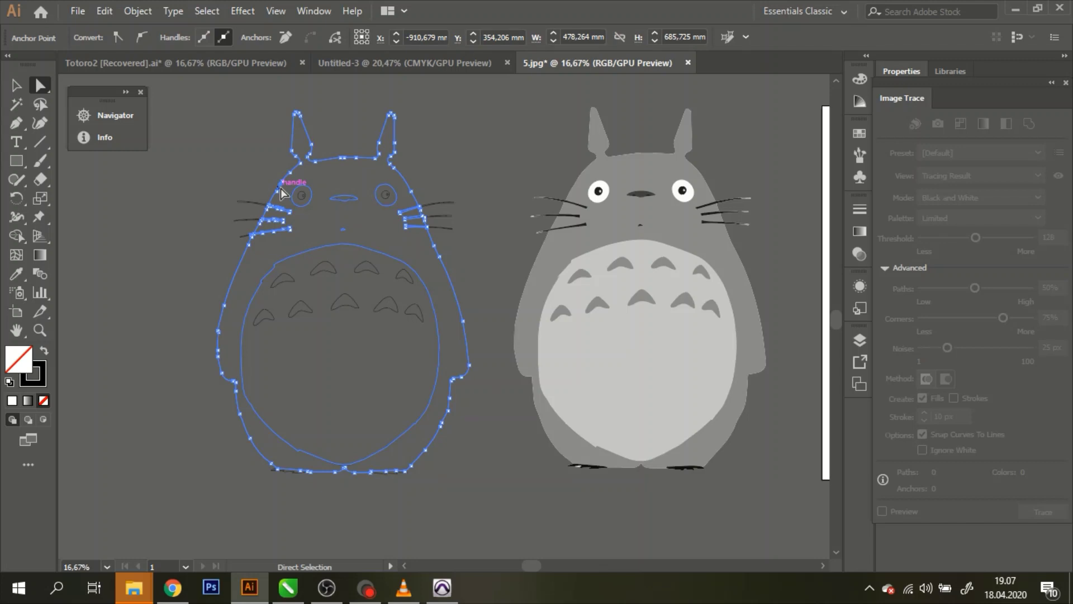
pyautogui.moveTo(281, 188)
pyautogui.mouseDown()
pyautogui.moveTo(311, 147)
pyautogui.moveTo(282, 183)
pyautogui.mouseUp()
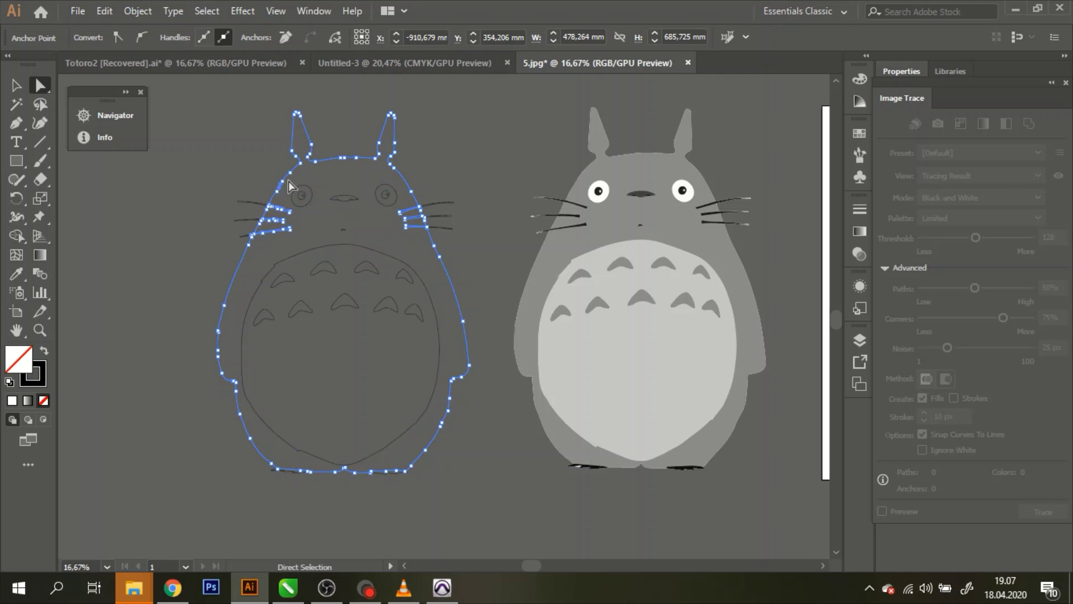
pyautogui.click(288, 181)
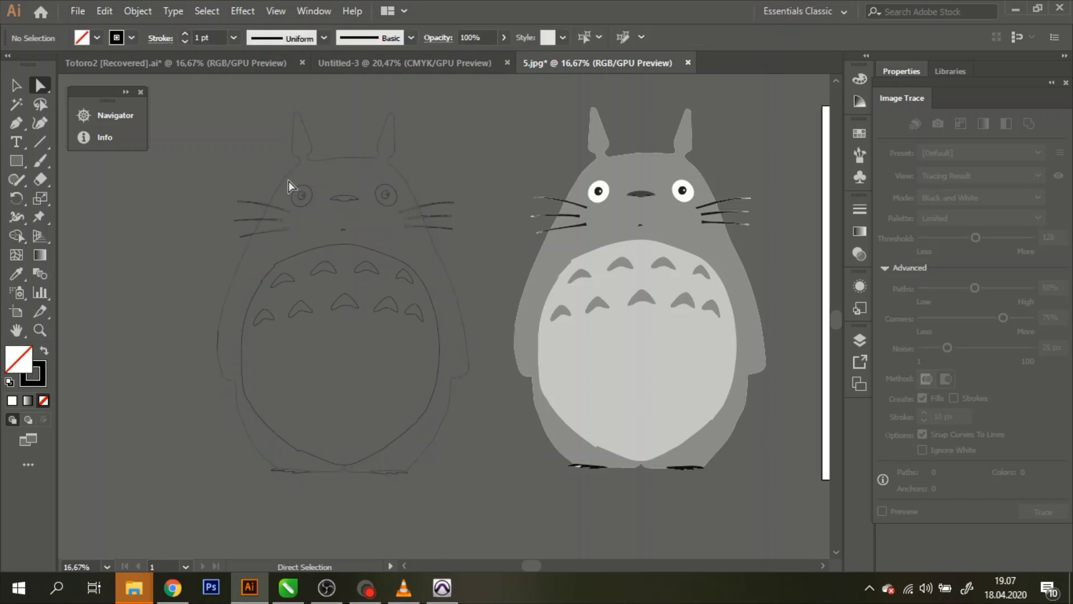
pyautogui.moveTo(288, 181)
pyautogui.mouseDown()
pyautogui.moveTo(249, 204)
pyautogui.moveTo(267, 207)
pyautogui.moveTo(271, 224)
pyautogui.moveTo(242, 236)
pyautogui.moveTo(280, 233)
pyautogui.mouseUp()
pyautogui.click(283, 173)
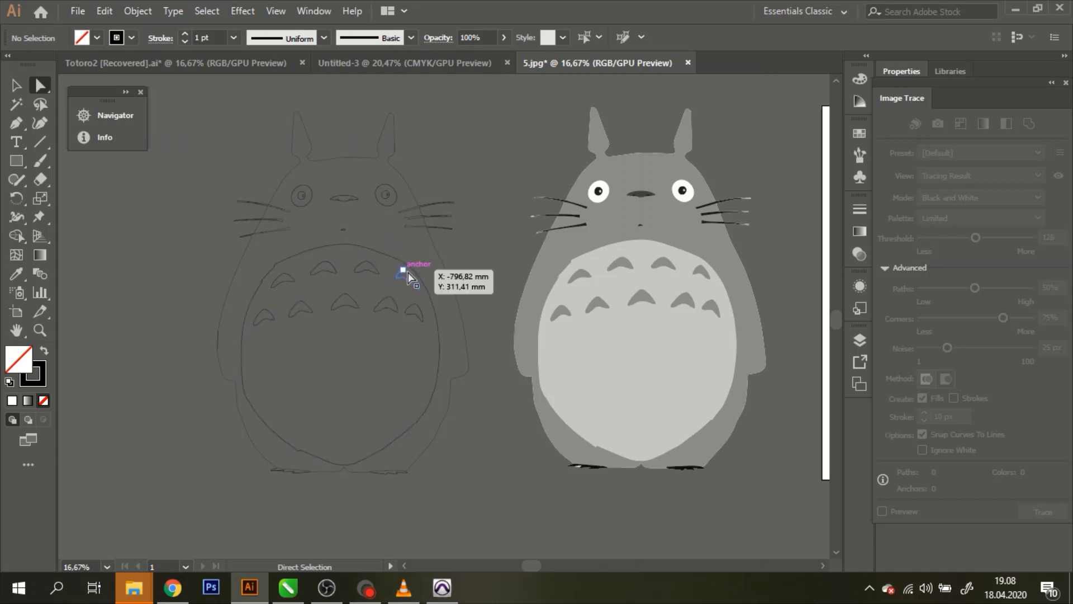
# Step: Group the Totoro outline paths and move the group over the grey traced Totoro
pyautogui.click(324, 159)
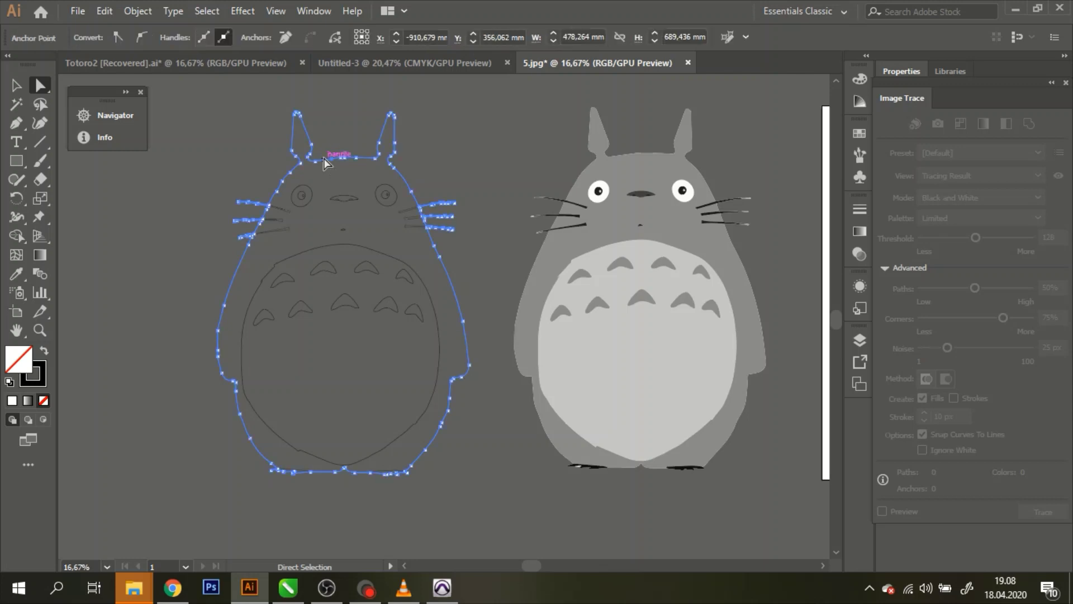
pyautogui.rightClick(323, 159)
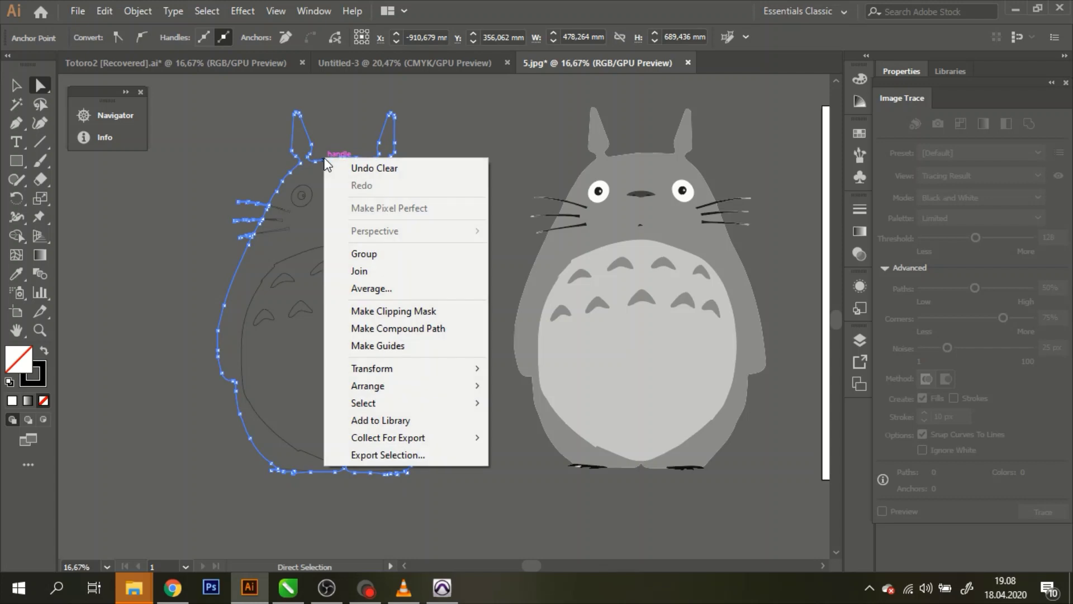
pyautogui.click(360, 254)
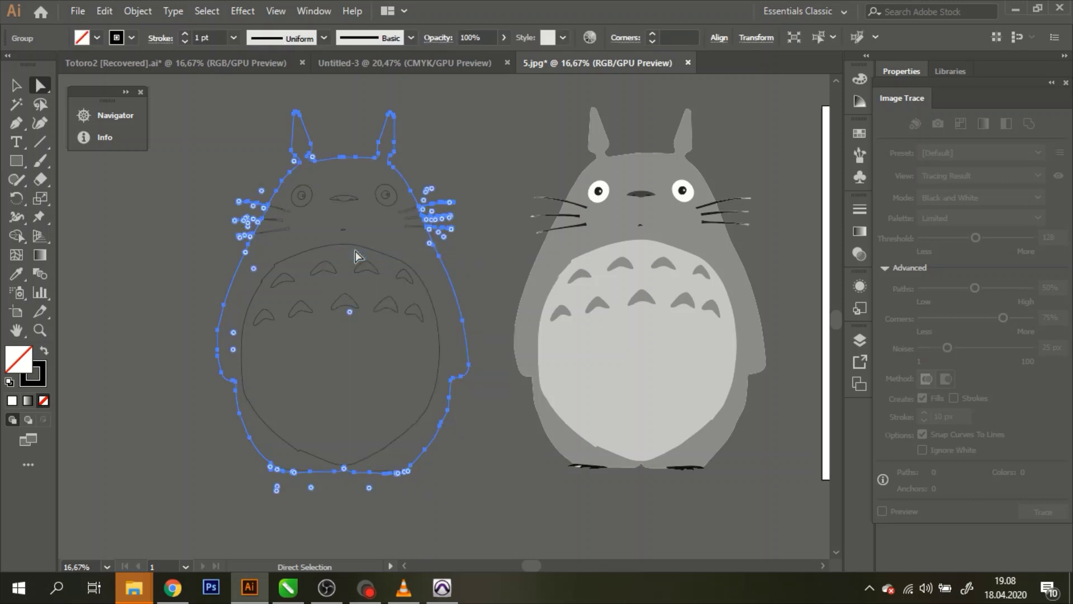
pyautogui.click(16, 87)
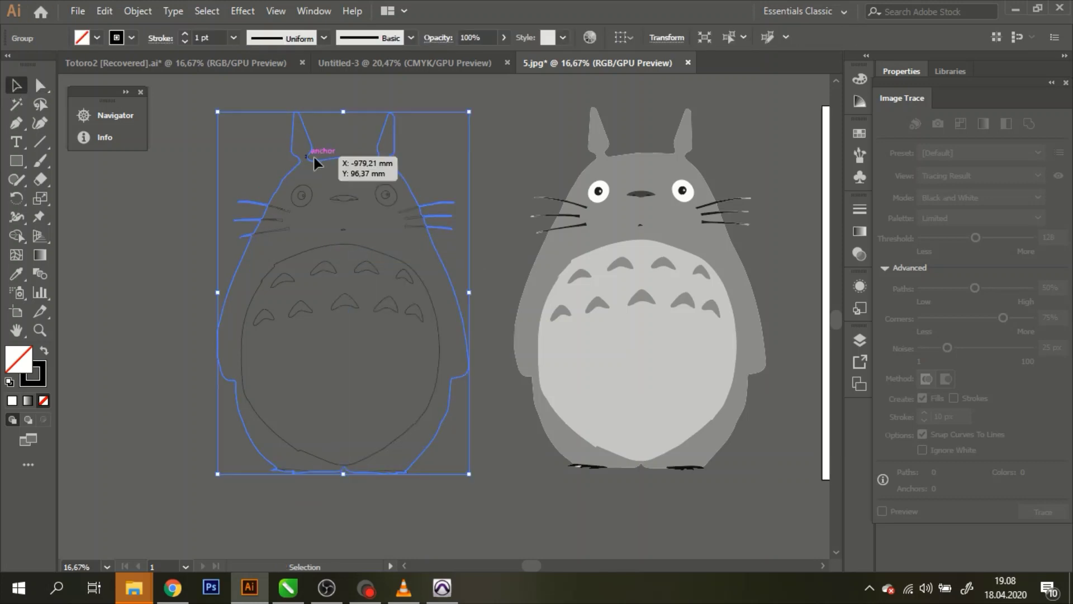
pyautogui.moveTo(321, 161); pyautogui.dragTo(617, 157)
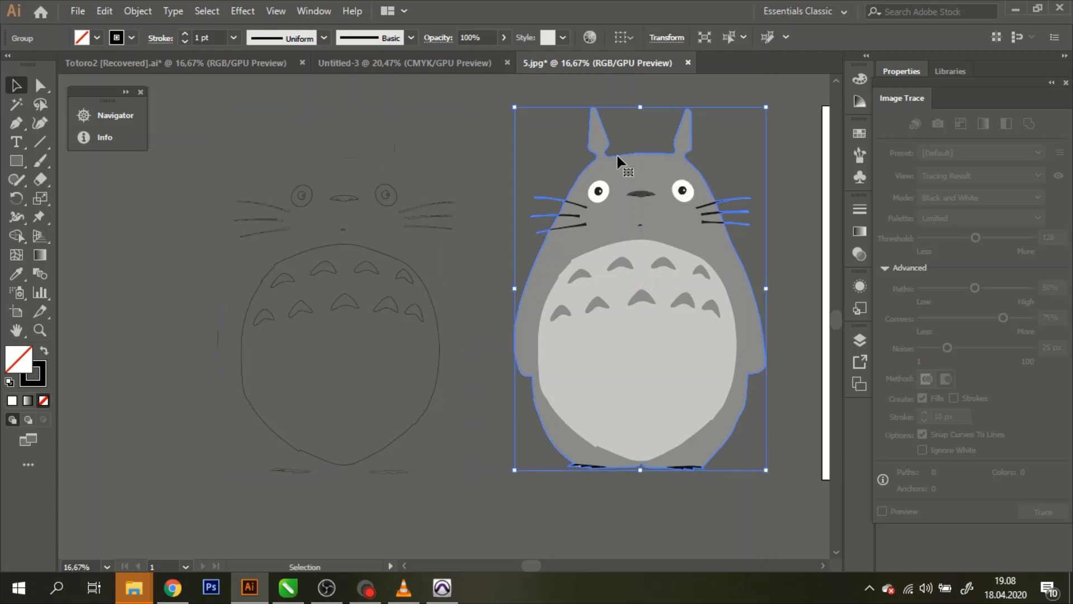
# Step: Delete the leftover sketch paths on the left of the canvas
pyautogui.click(39, 92)
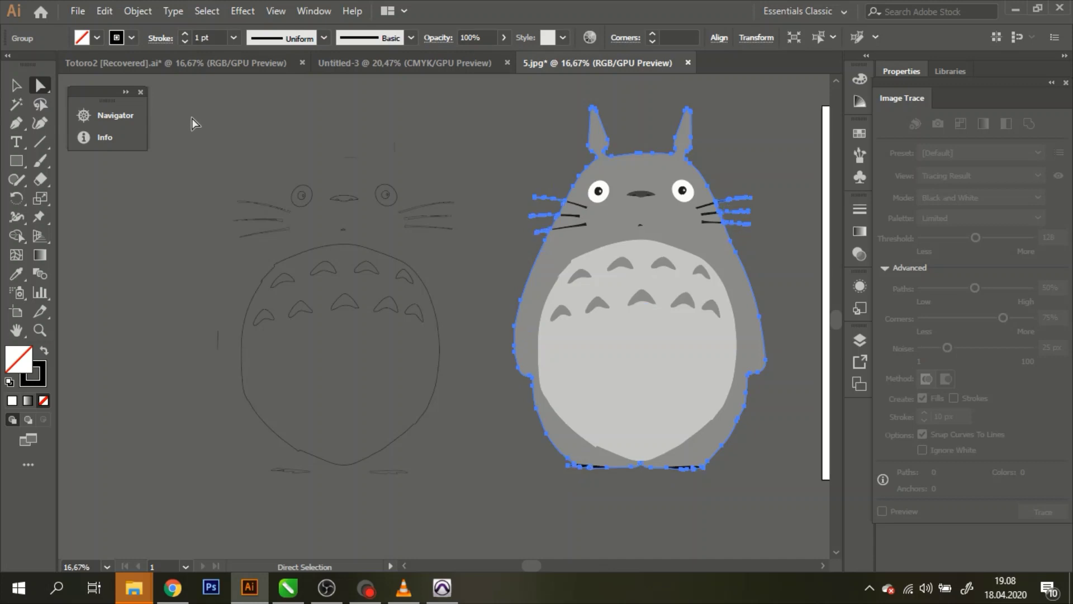
pyautogui.moveTo(300, 360); pyautogui.dragTo(476, 497)
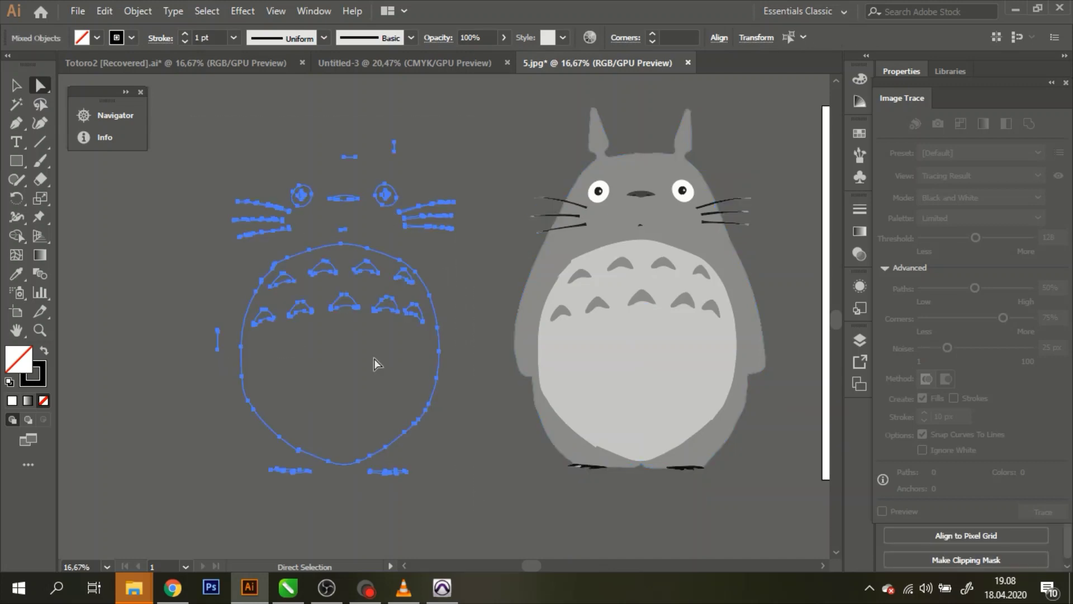
pyautogui.press('Delete')
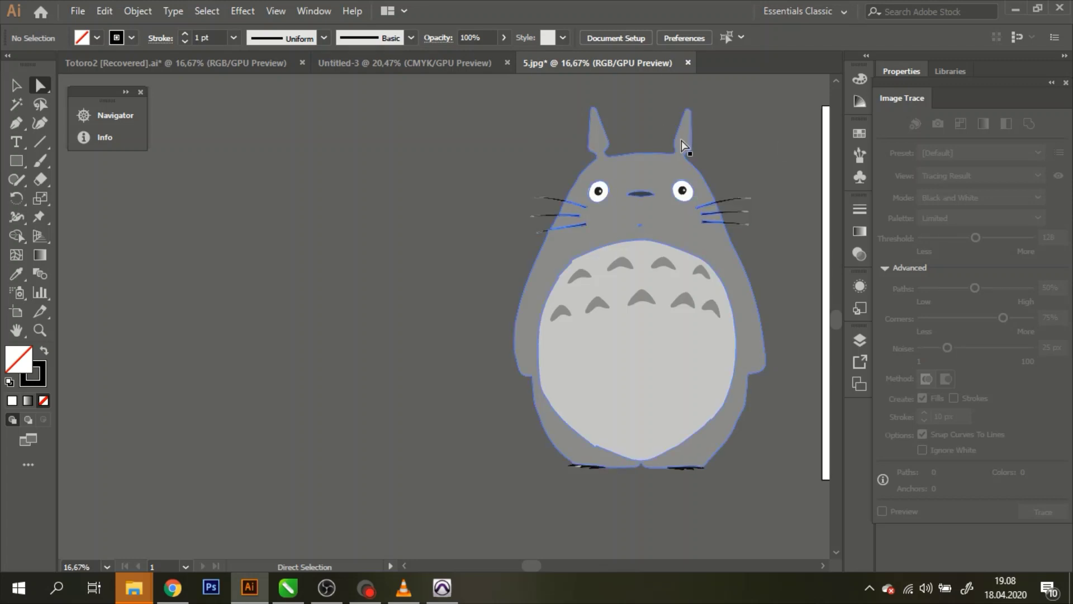
# Step: Set the Totoro group's stroke weight to 0,1 pt
pyautogui.click(15, 85)
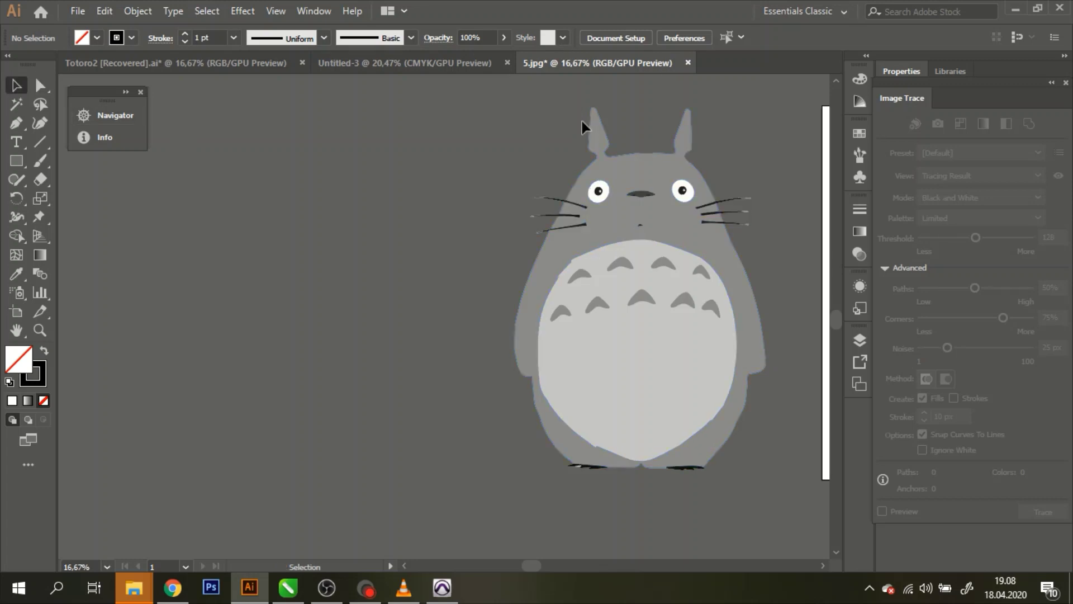
pyautogui.click(621, 155)
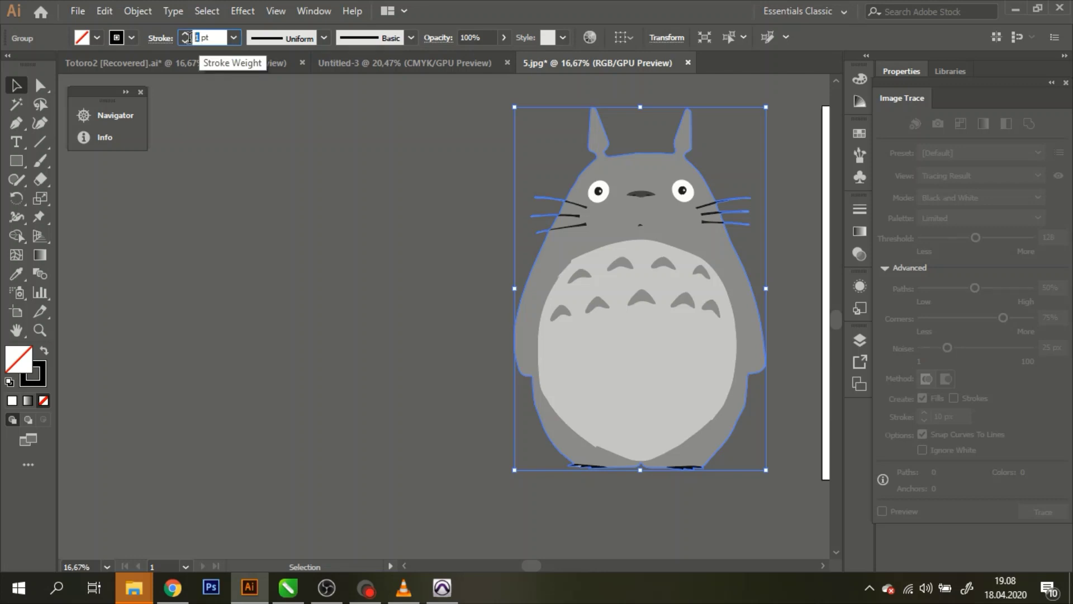
pyautogui.doubleClick(199, 38)
pyautogui.write('0,1')
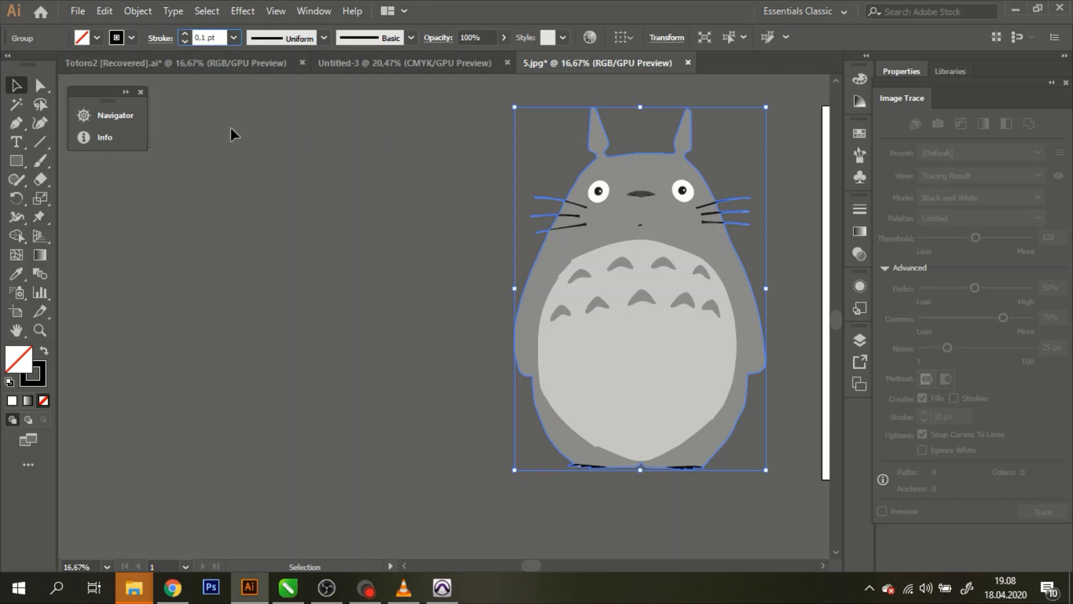
pyautogui.press('Return')
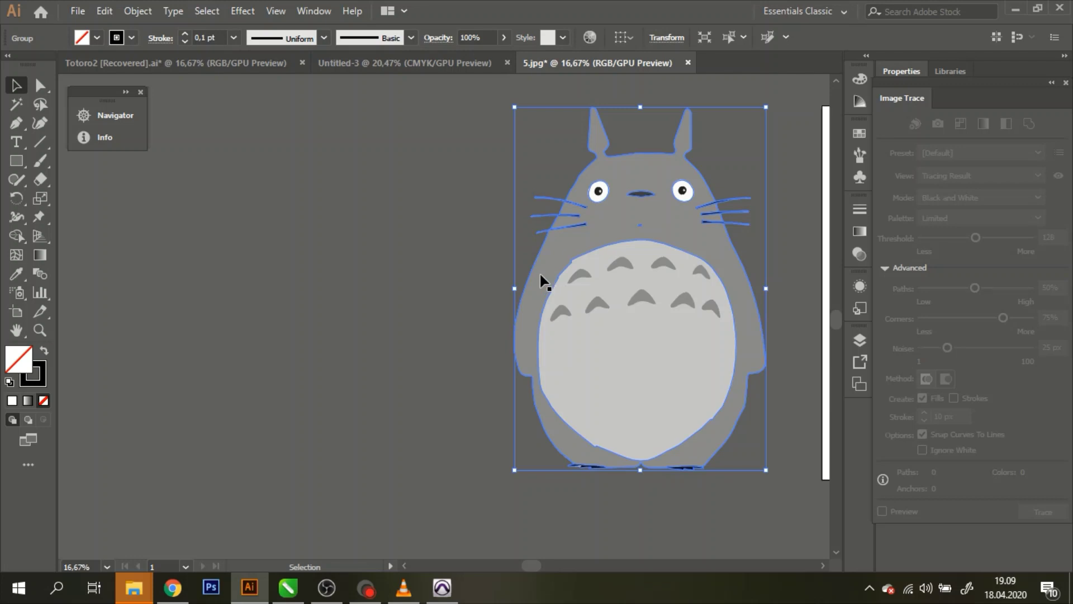
# Step: Pan the view to bring the white artboard into view beside Totoro
pyautogui.click(107, 116)
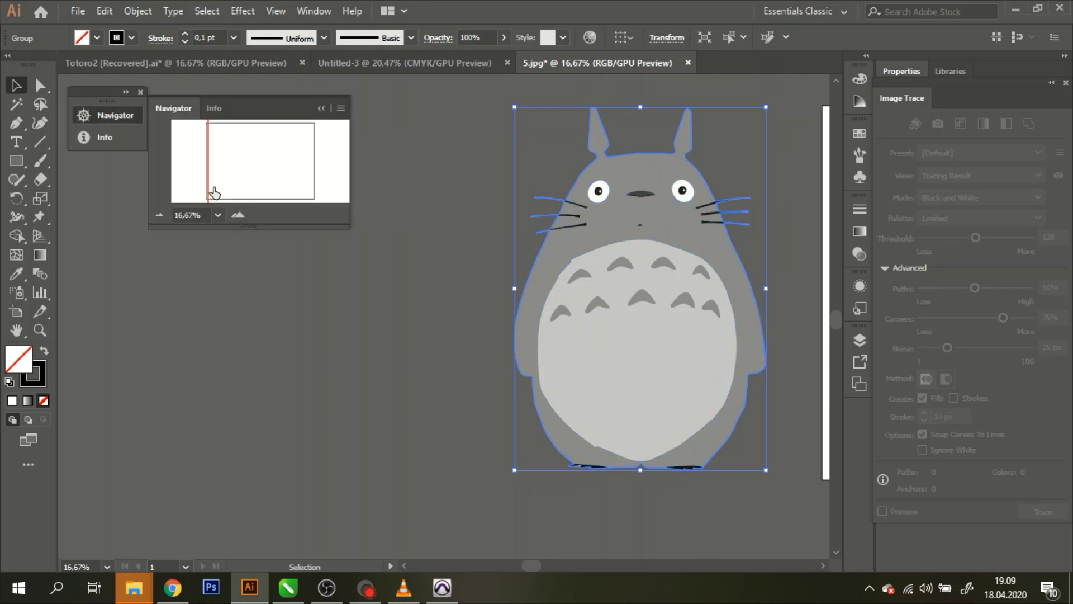
pyautogui.moveTo(215, 197); pyautogui.dragTo(234, 166)
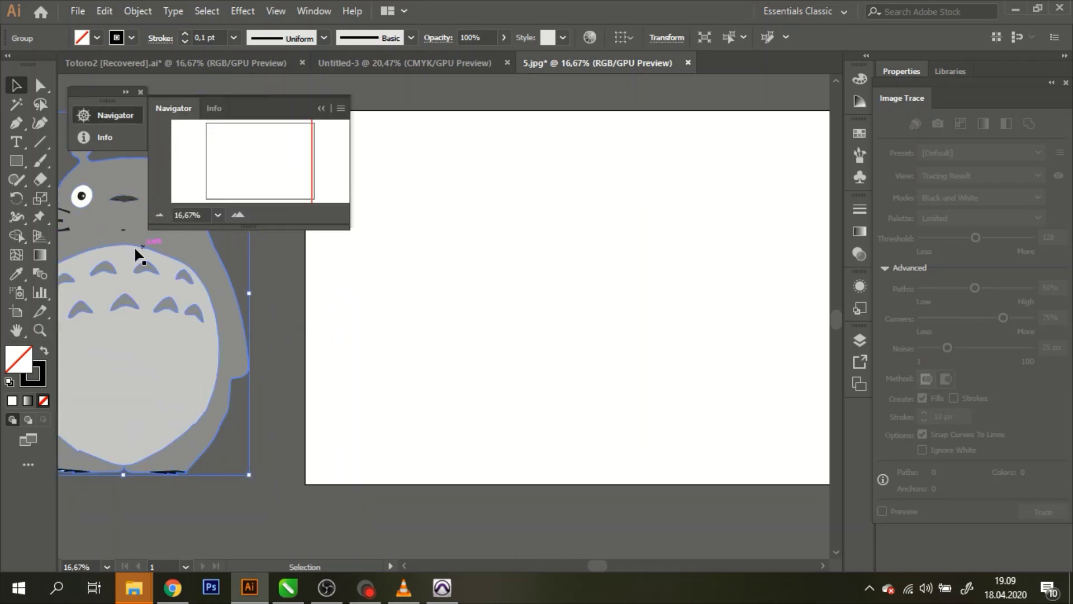
pyautogui.moveTo(87, 239); pyautogui.dragTo(425, 237)
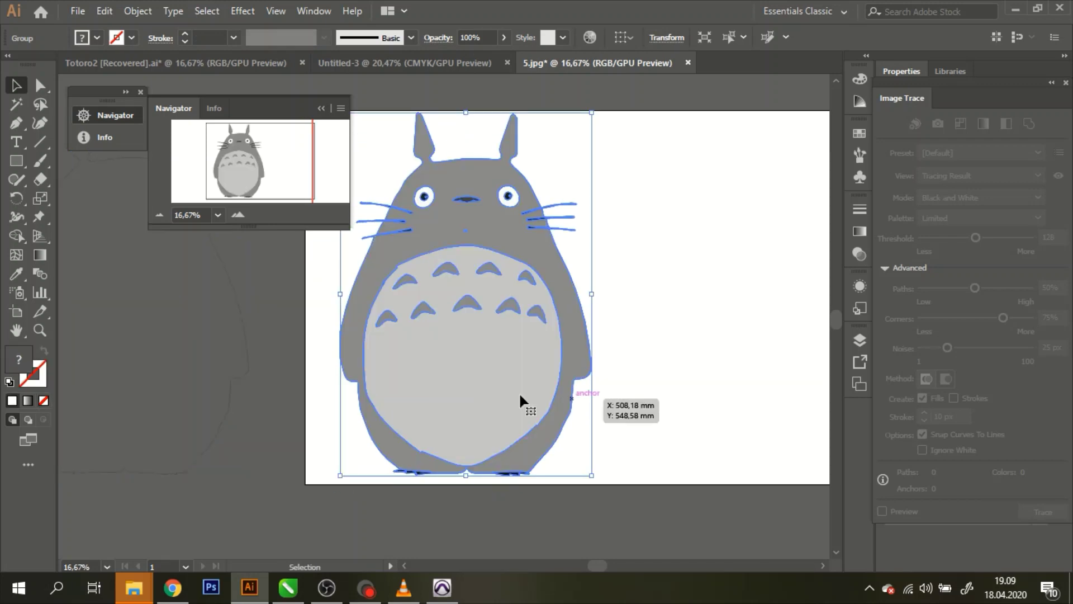
pyautogui.hotkey('ctrl', 'z')
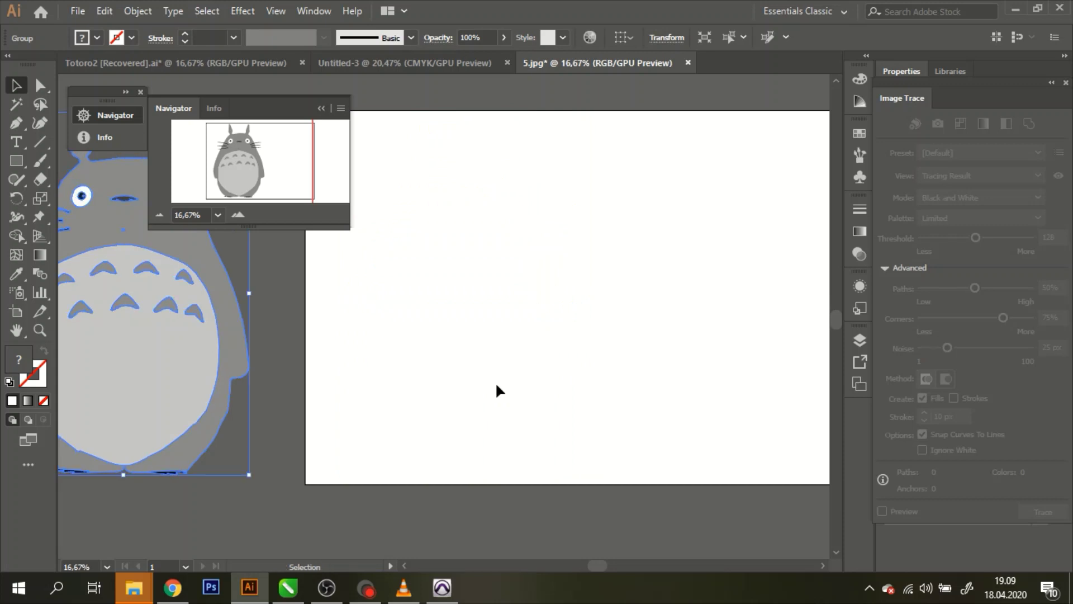
pyautogui.click(271, 503)
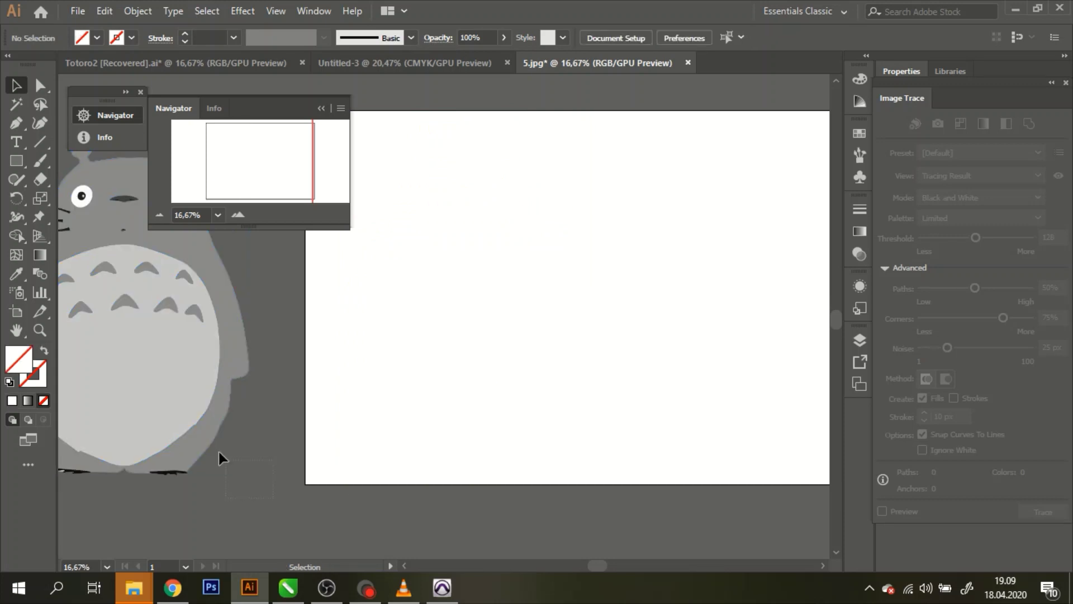
pyautogui.hscroll(-5, 140, 391)
pyautogui.hscroll(-1, 67, 165)
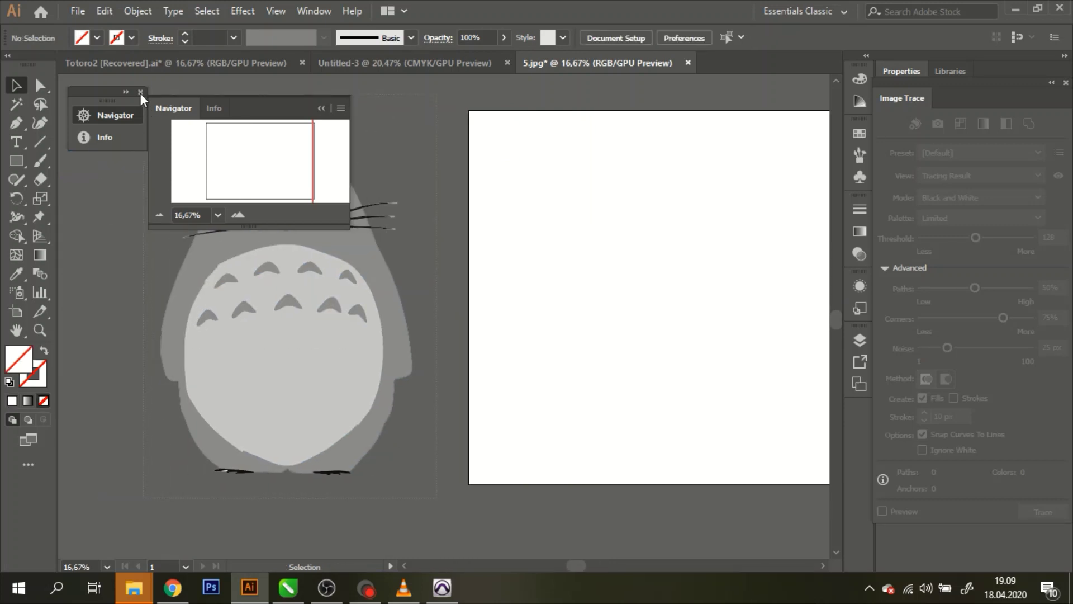
pyautogui.scroll(4, 130, 89)
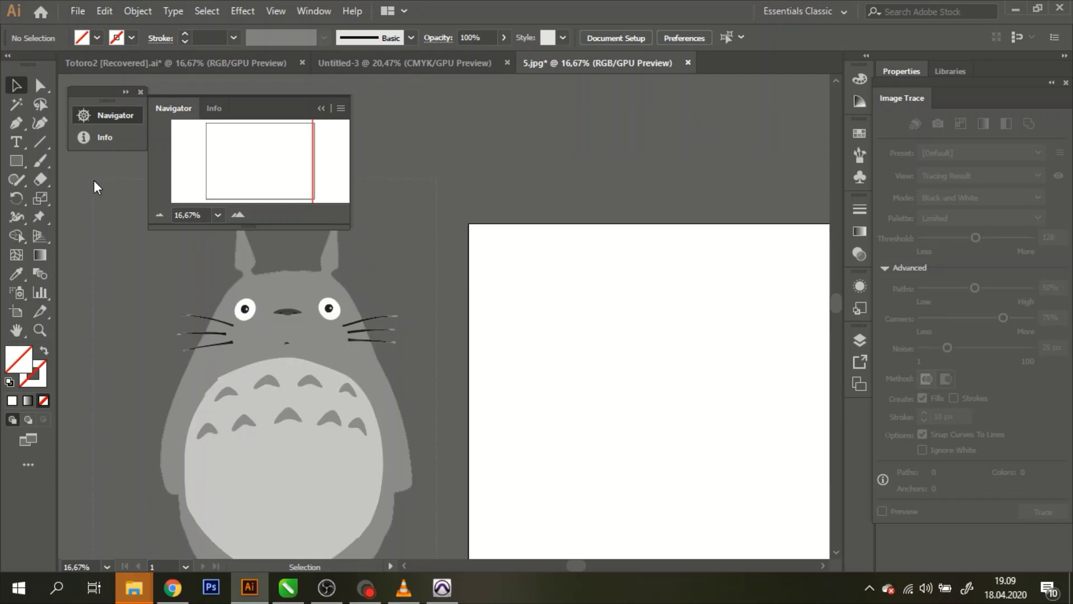
# Step: Group all the Totoro artwork and move it onto the white artboard
pyautogui.click(307, 378)
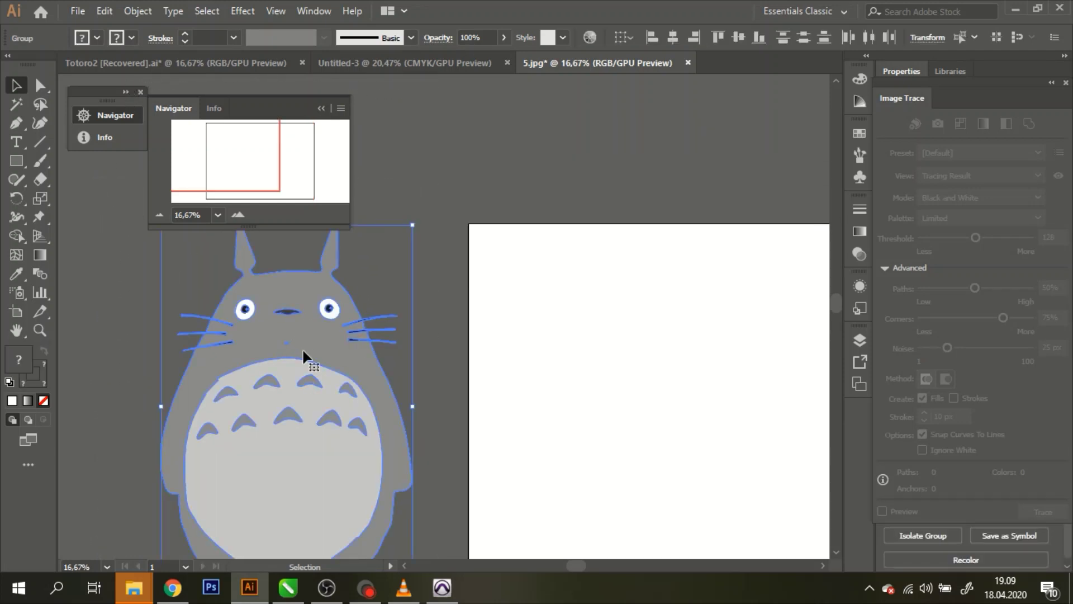
pyautogui.rightClick(303, 351)
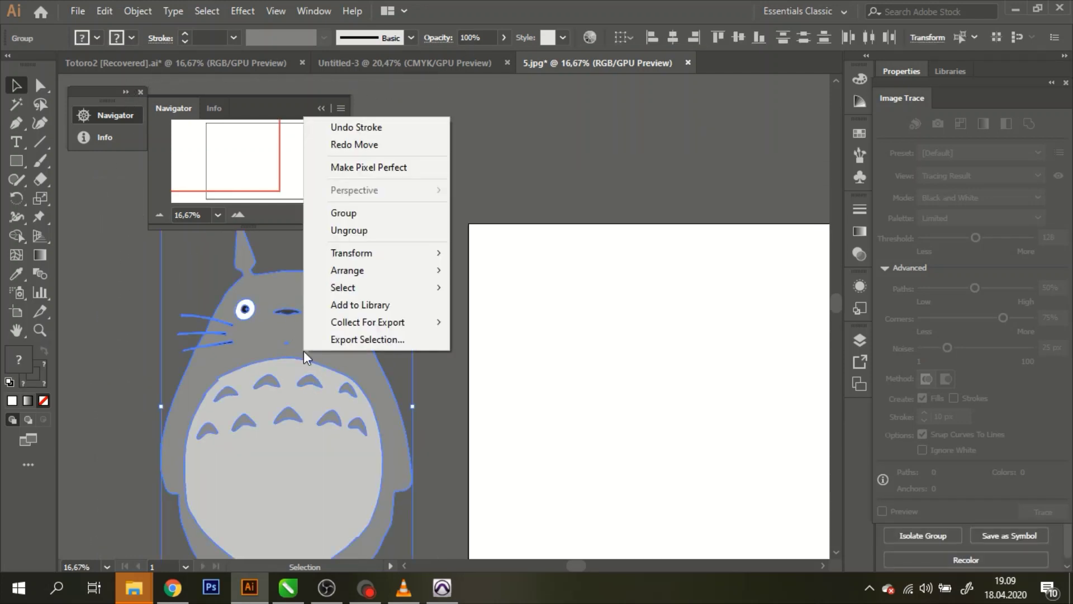
pyautogui.click(349, 213)
pyautogui.moveTo(257, 352); pyautogui.dragTo(581, 348)
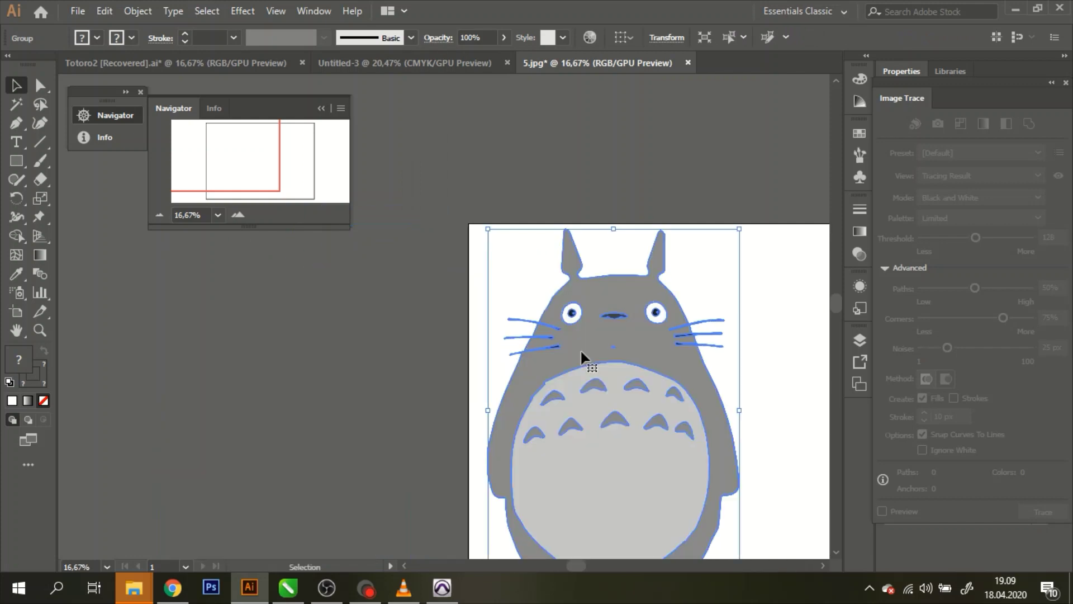
pyautogui.click(228, 151)
pyautogui.moveTo(228, 151); pyautogui.dragTo(221, 162)
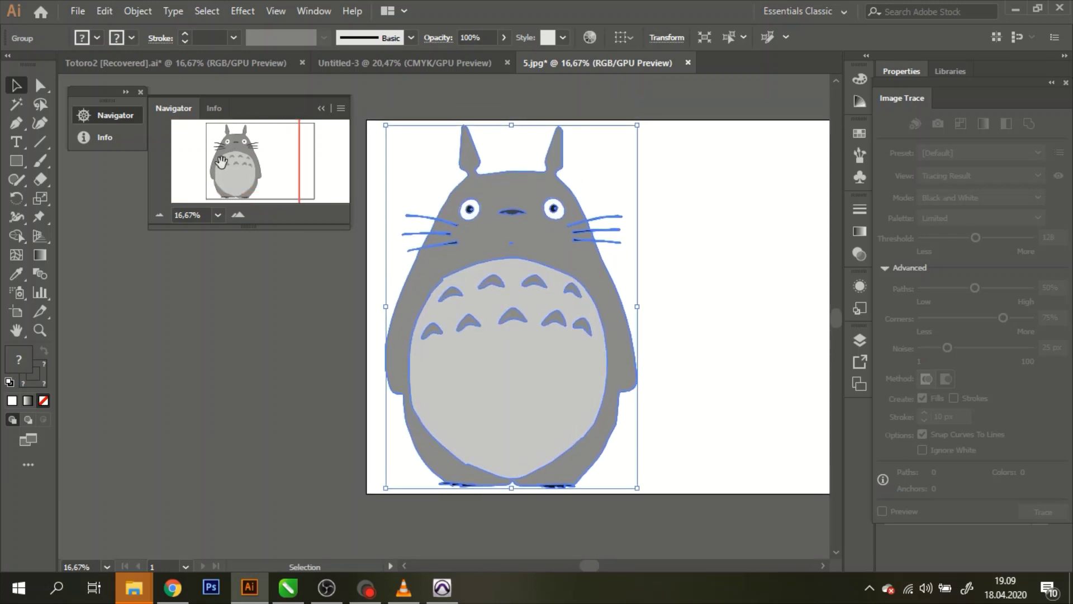
pyautogui.click(320, 109)
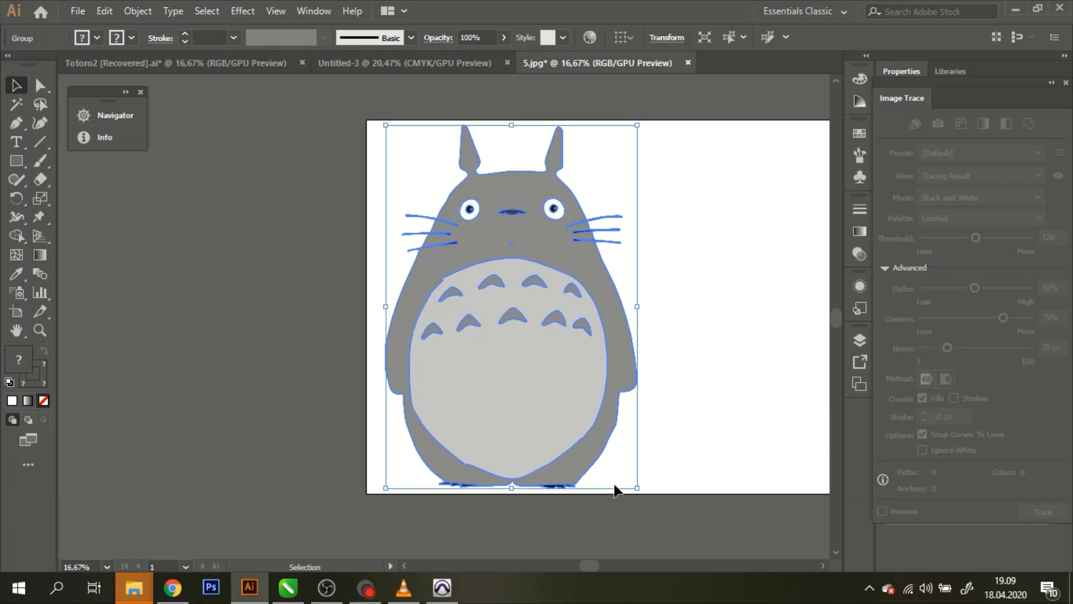
# Step: Scale the Totoro group down and place it in the artboard's top-left corner
pyautogui.moveTo(637, 489); pyautogui.dragTo(483, 258)
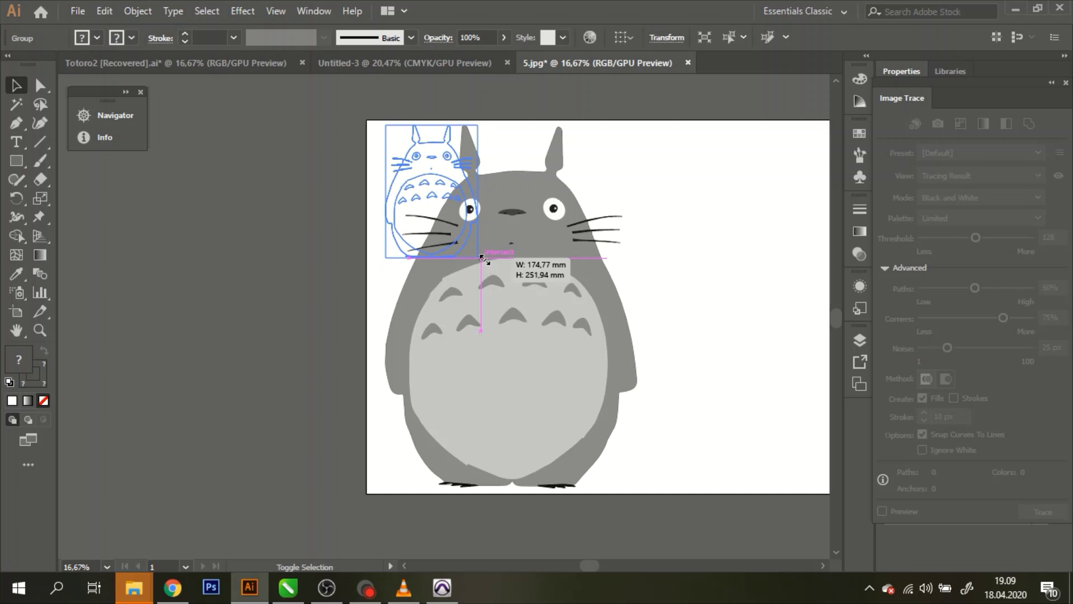
pyautogui.moveTo(481, 258); pyautogui.dragTo(456, 272)
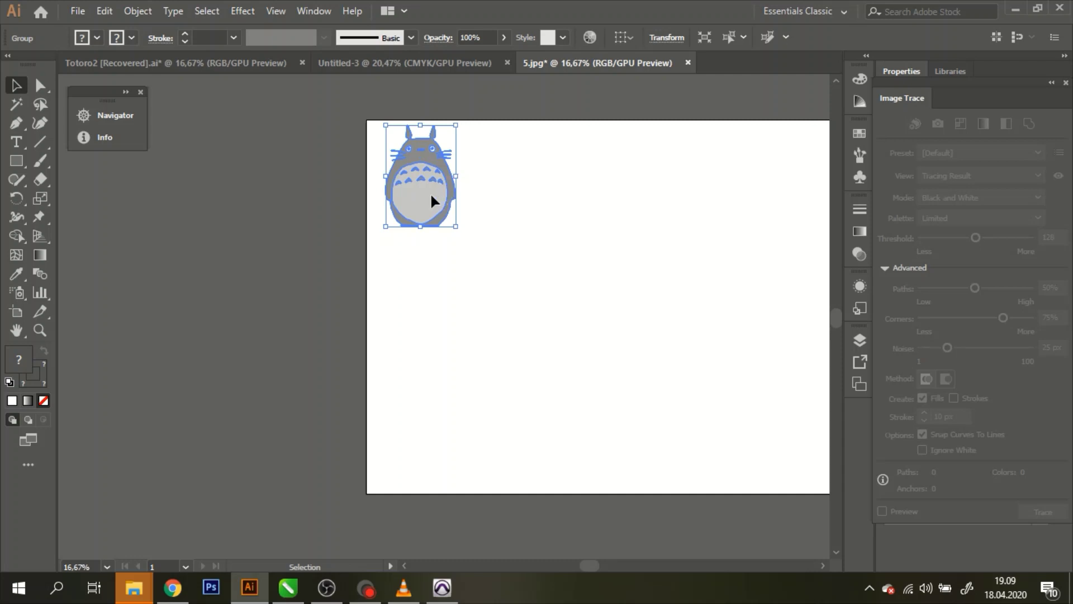
pyautogui.moveTo(428, 196); pyautogui.dragTo(421, 194)
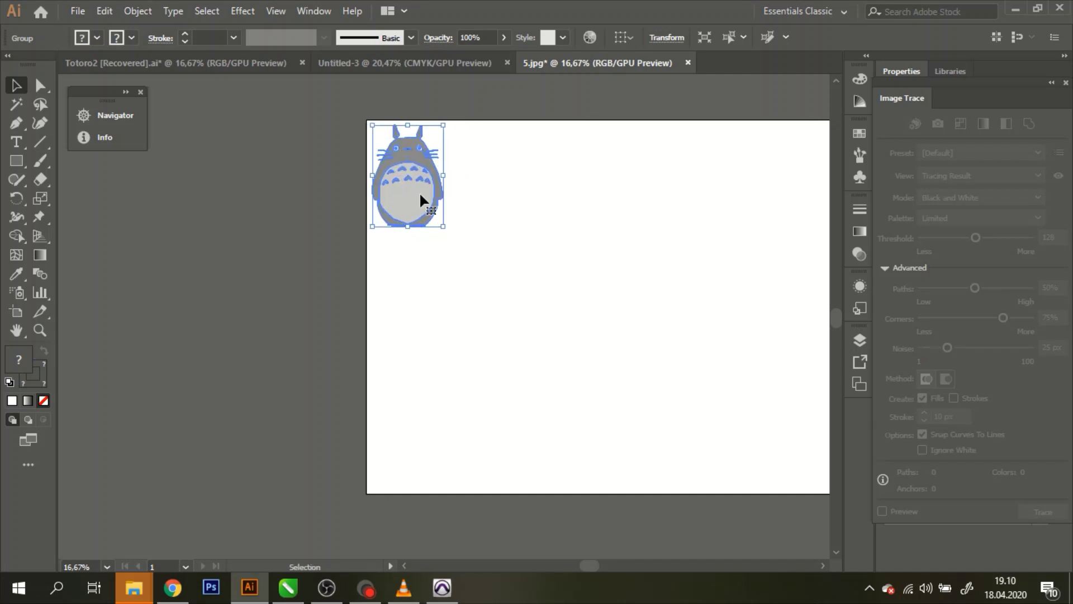
# Step: Save the artwork as Totoro 2.ai with the default Illustrator options
pyautogui.click(77, 11)
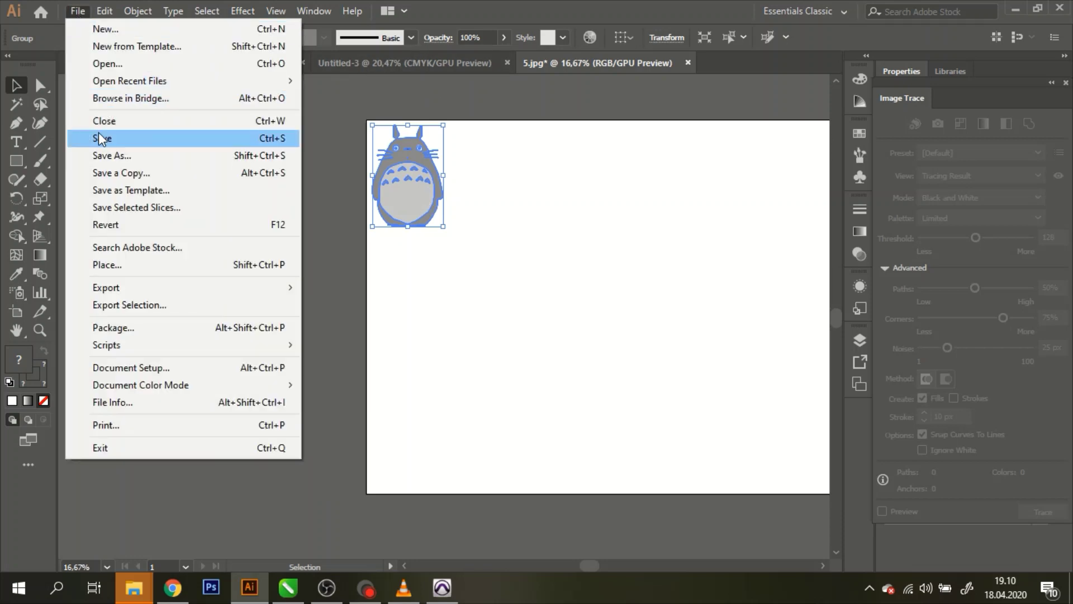
pyautogui.click(105, 155)
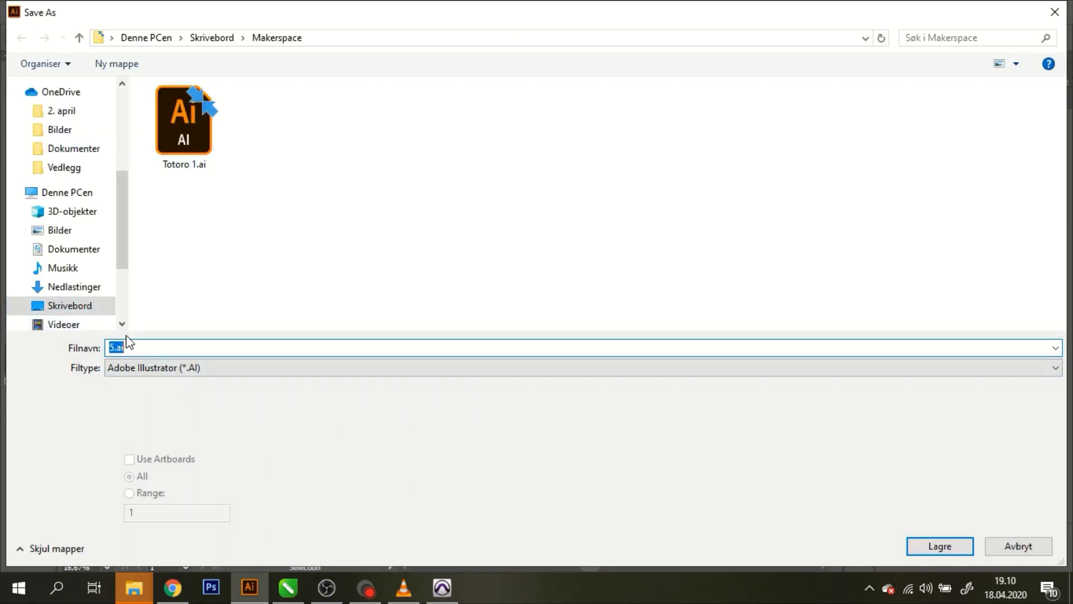
pyautogui.write('Tot')
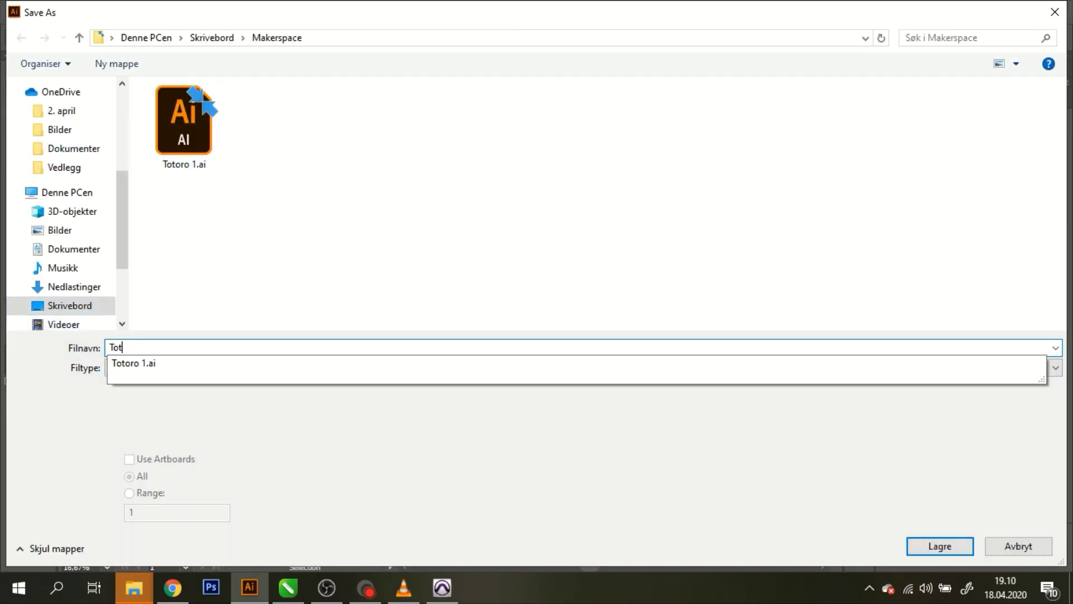
pyautogui.write('oro 2')
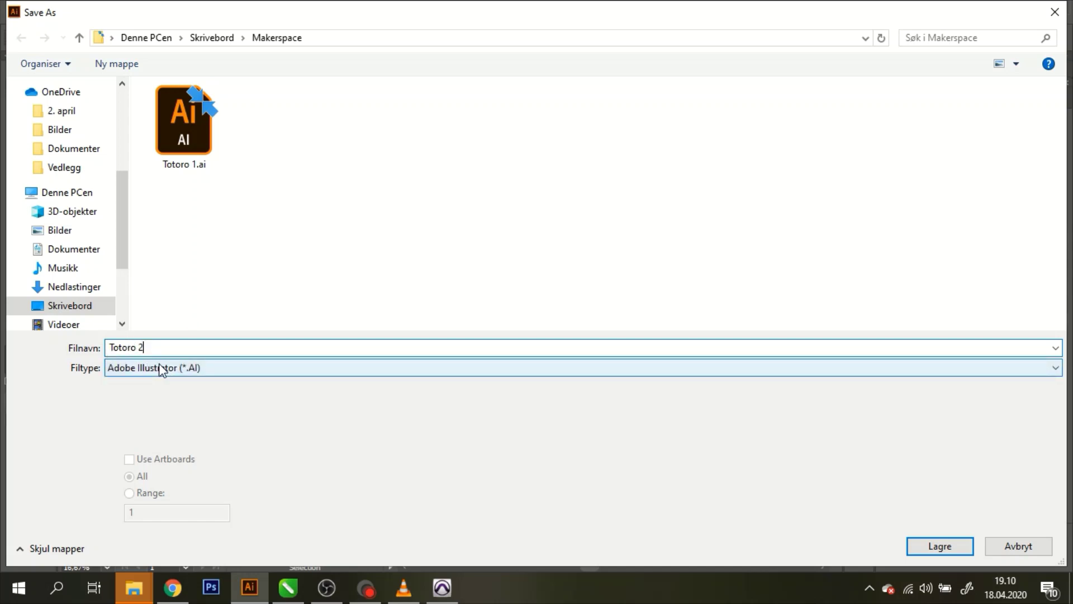
pyautogui.press('Return')
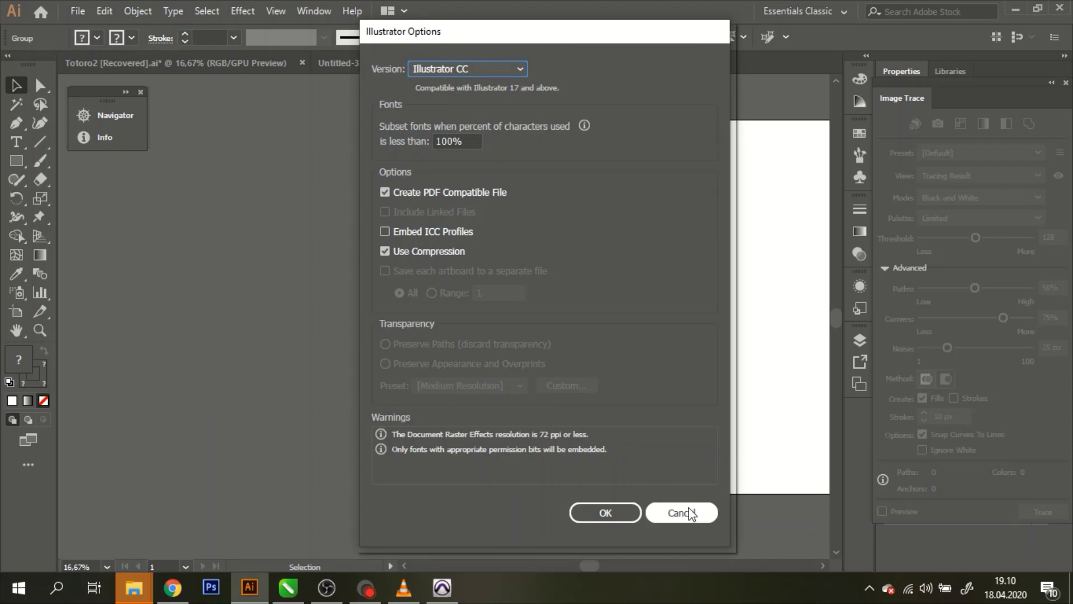
pyautogui.click(628, 512)
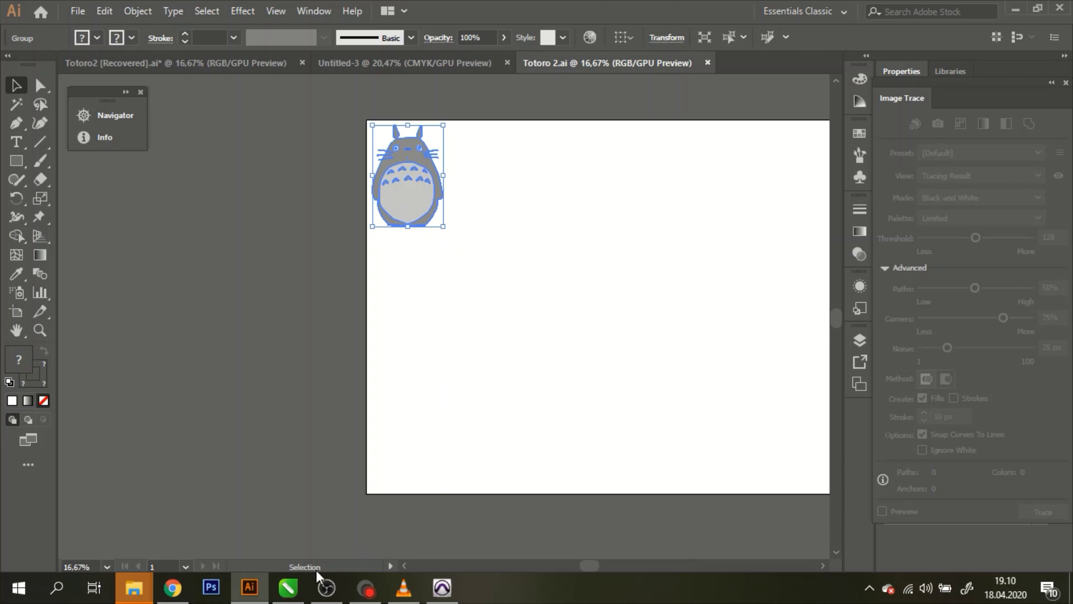
pyautogui.click(289, 597)
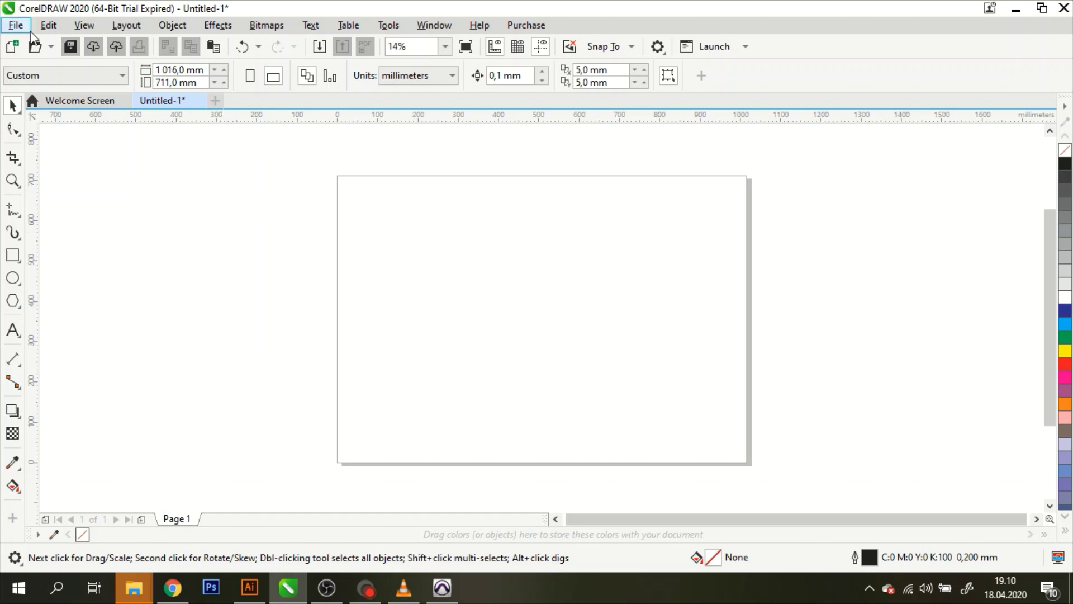
# Step: Create a new default 1016 × 711 mm CorelDRAW document, Untitled-2
pyautogui.click(15, 26)
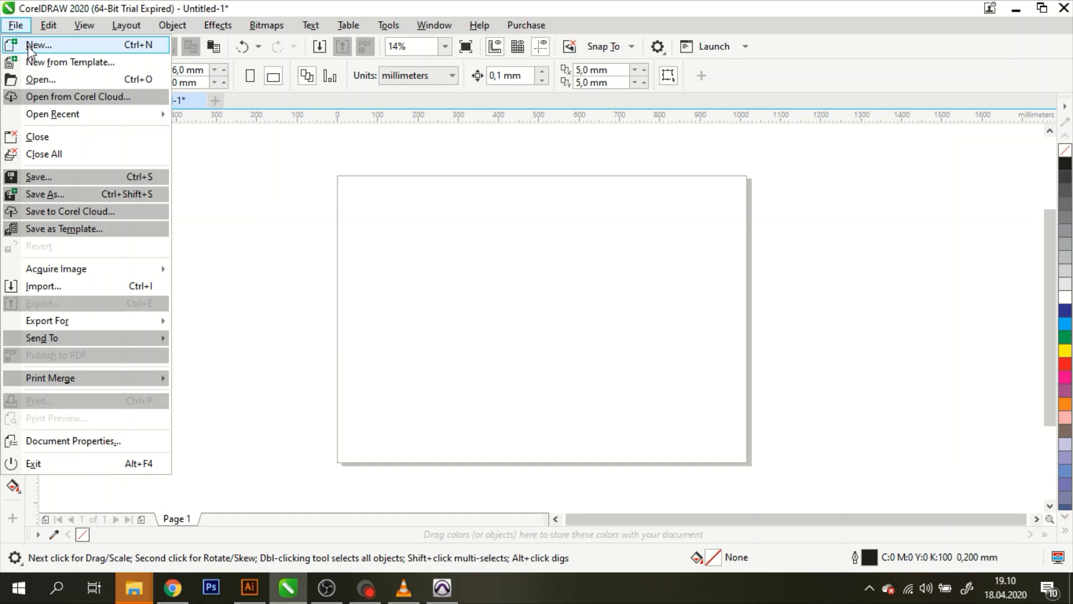
pyautogui.click(27, 45)
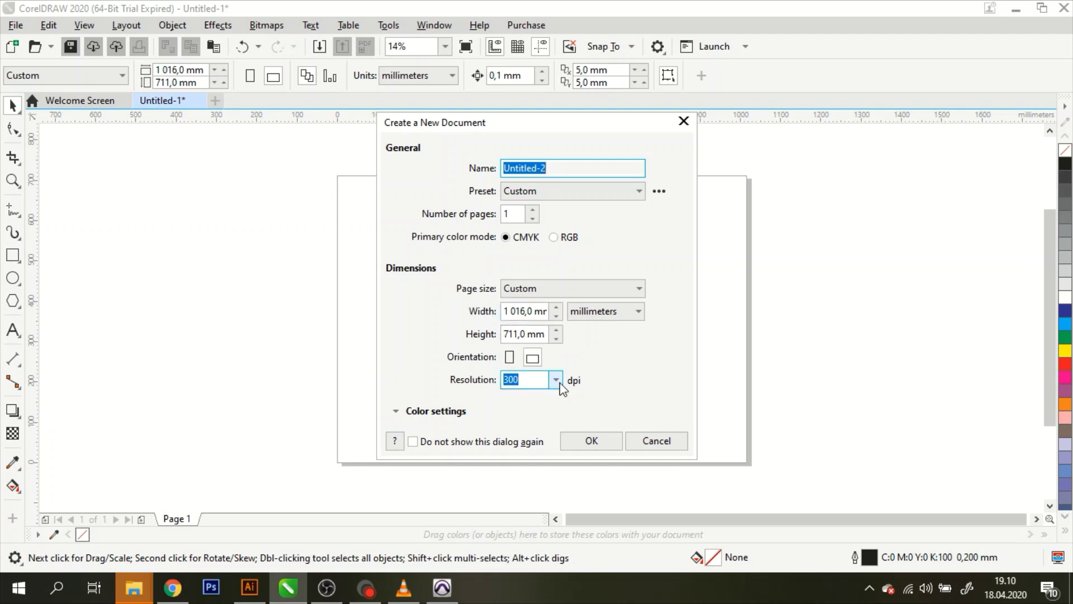
pyautogui.click(590, 445)
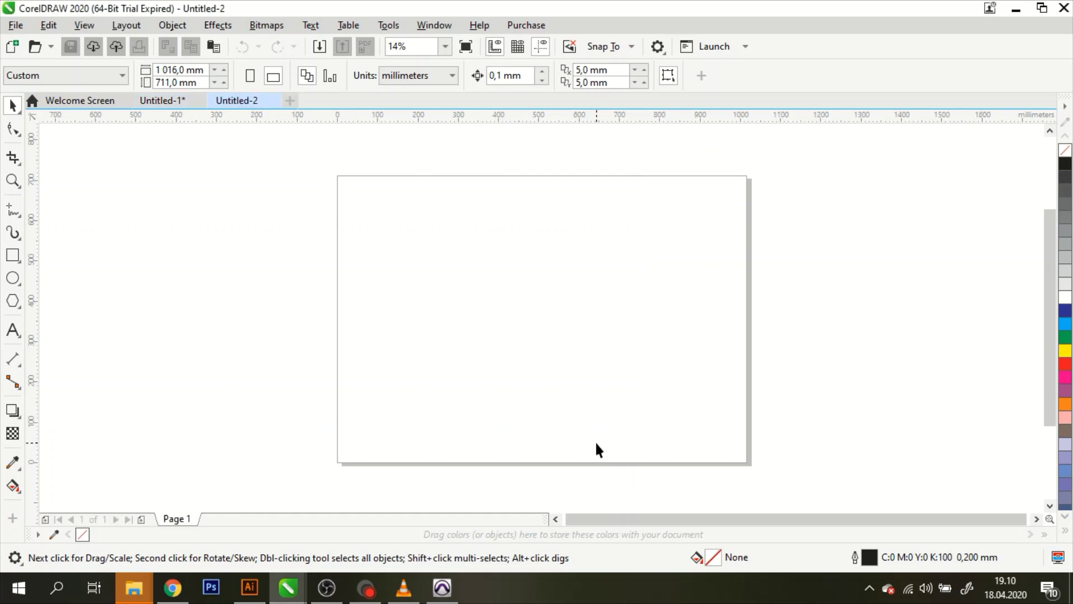
# Step: Import Totoro 2.ai and place it at the page's top-left corner
pyautogui.click(16, 25)
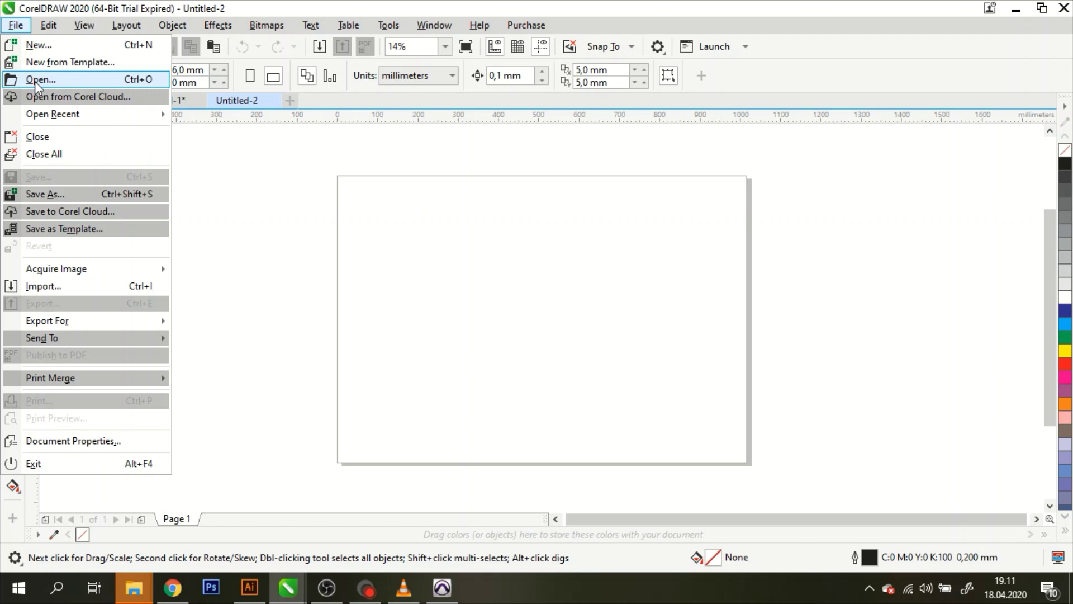
pyautogui.click(49, 289)
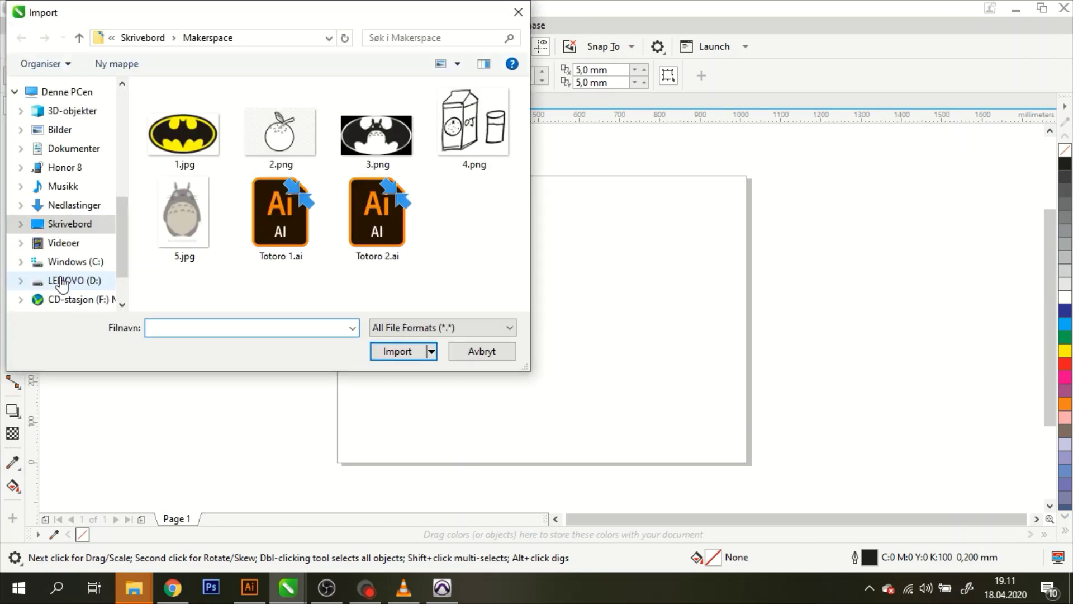
pyautogui.click(370, 230)
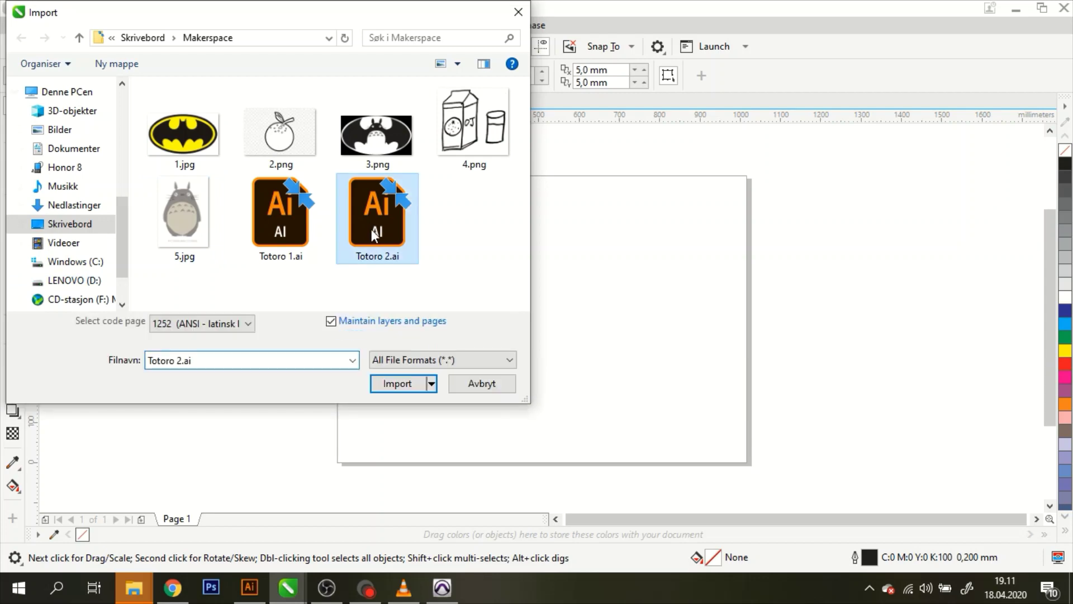
pyautogui.click(398, 385)
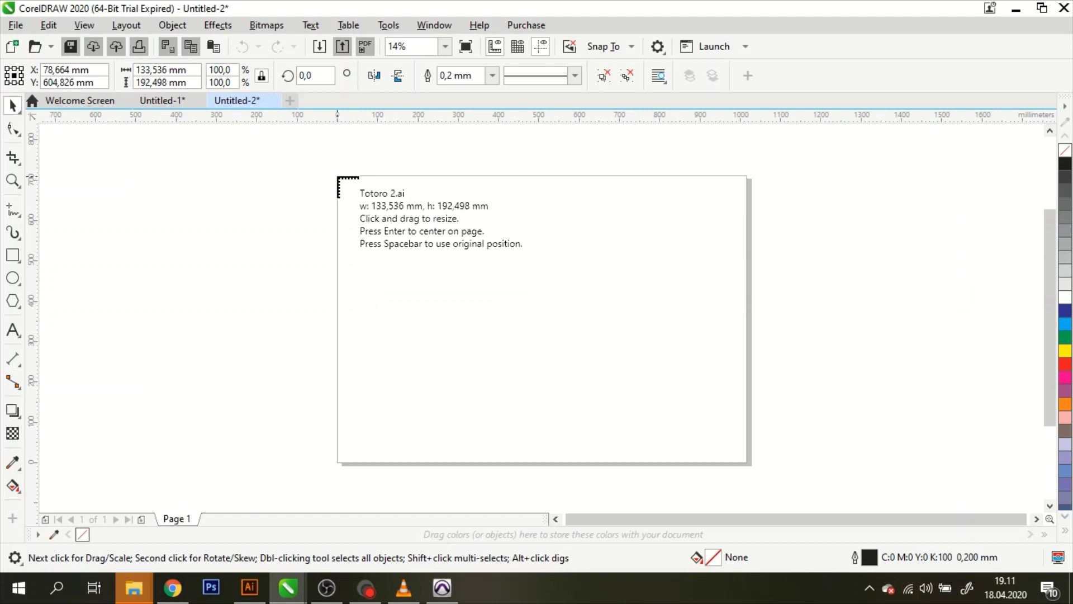
pyautogui.click(337, 178)
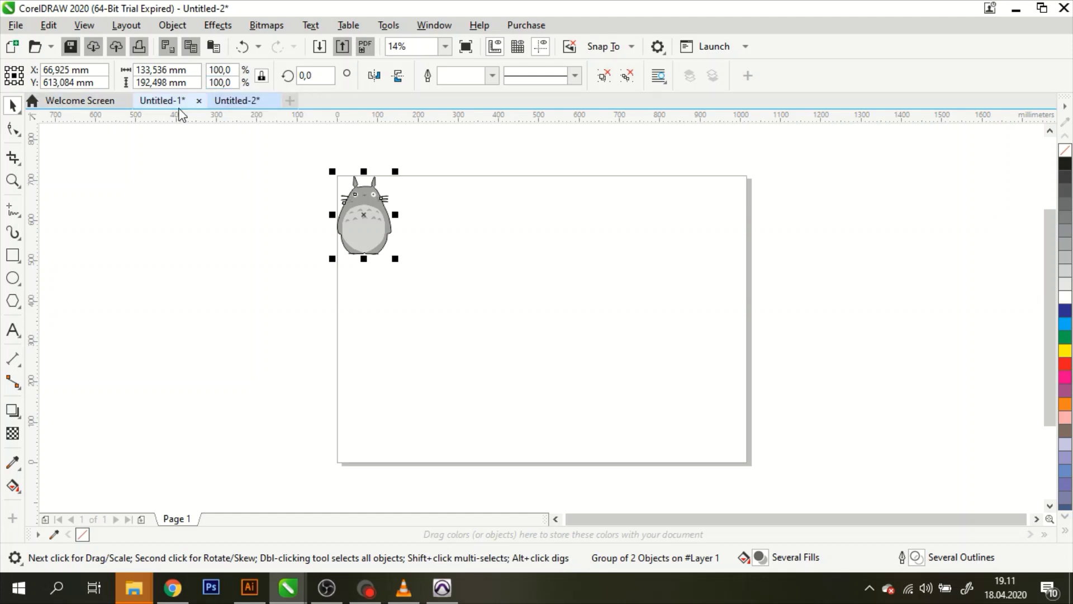
# Step: With proportions locked, change the Totoro group's height from 192,498 to 150 mm
pyautogui.click(261, 76)
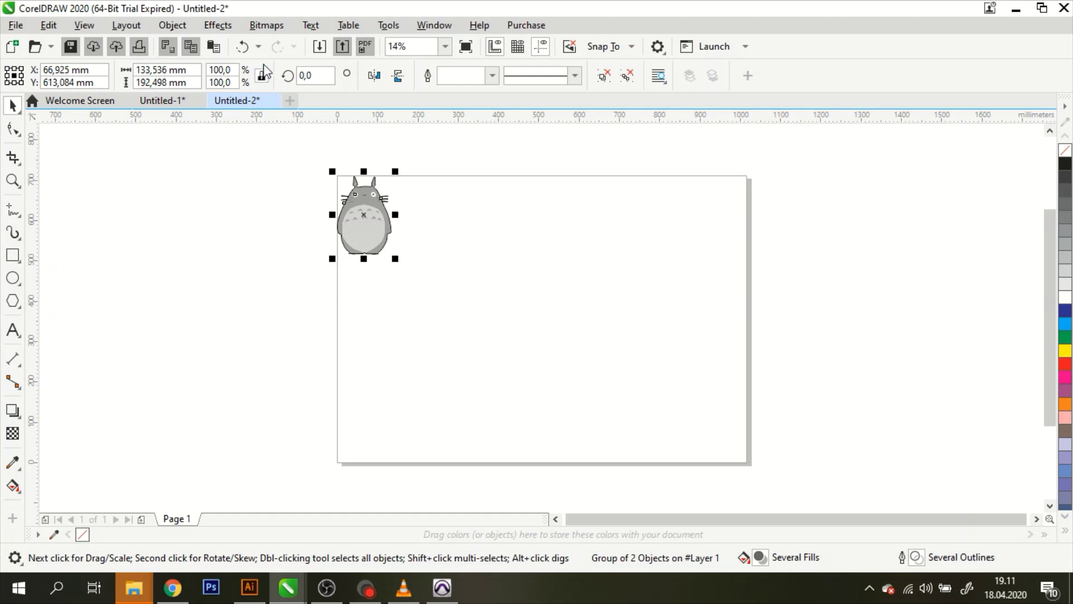
pyautogui.click(261, 76)
pyautogui.click(263, 80)
pyautogui.click(263, 79)
pyautogui.moveTo(193, 82); pyautogui.dragTo(135, 82)
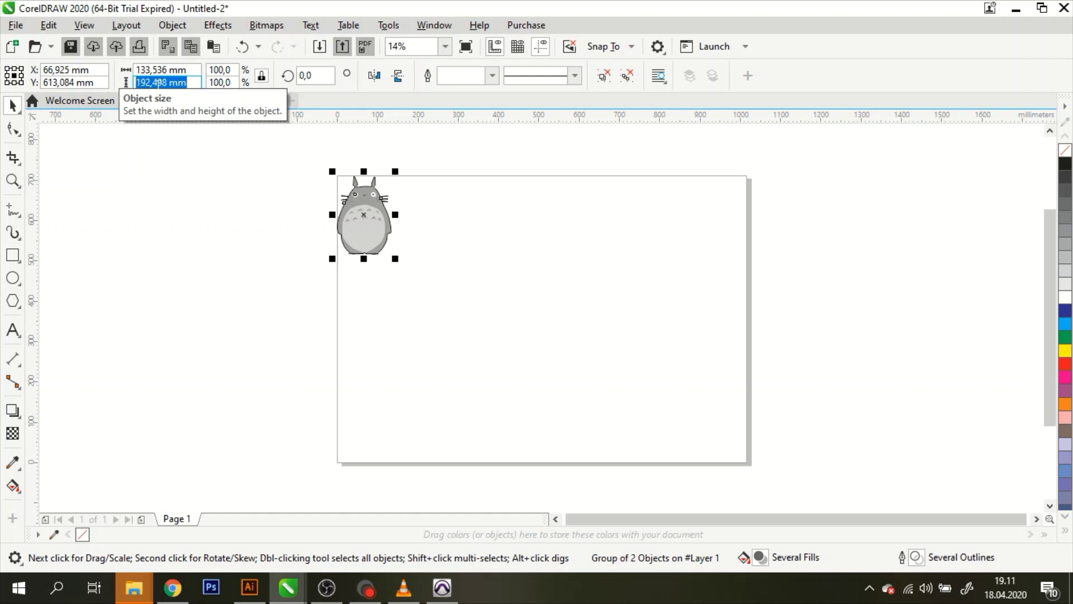
pyautogui.write('15')
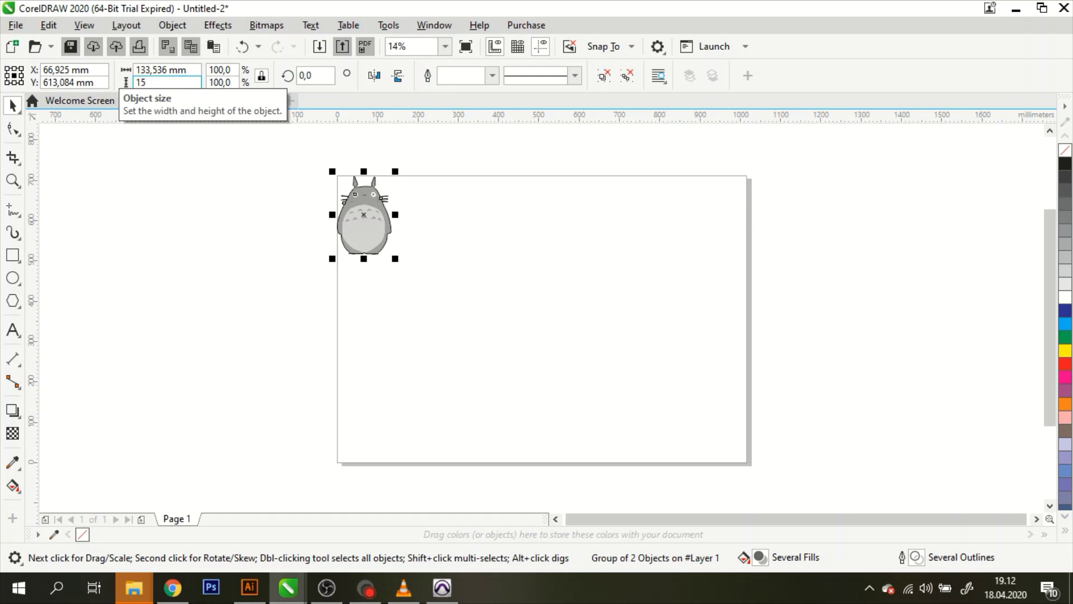
pyautogui.write('0')
pyautogui.press('Return')
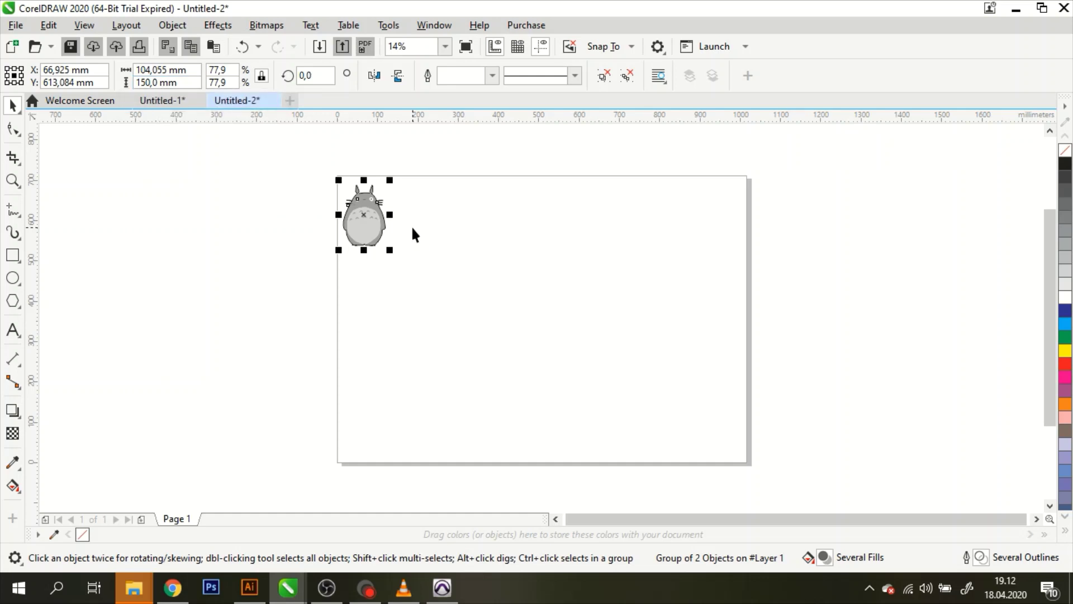
# Step: Nudge the 150 mm Totoro group up into the page's top-left corner and deselect it
pyautogui.moveTo(369, 231); pyautogui.dragTo(371, 227)
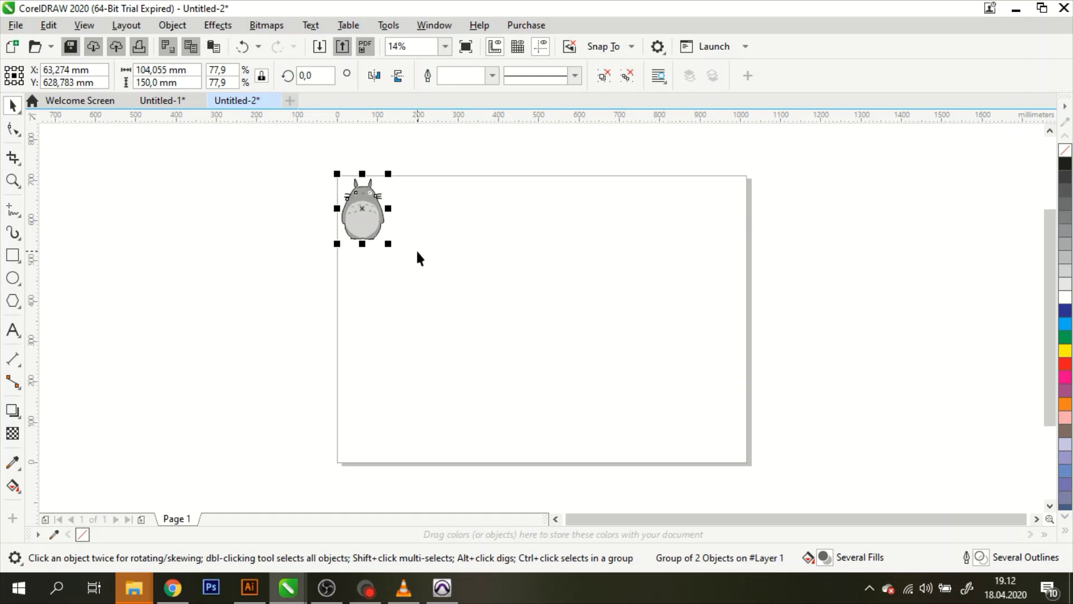
pyautogui.click(322, 179)
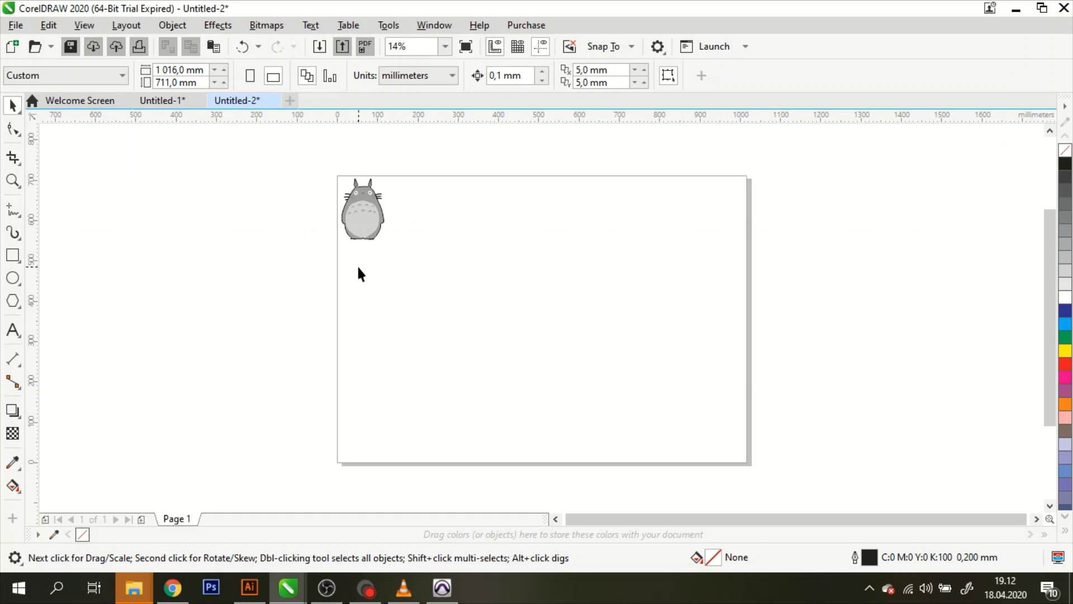
# Step: Open the File menu to reach the Export For and Print commands
pyautogui.click(15, 25)
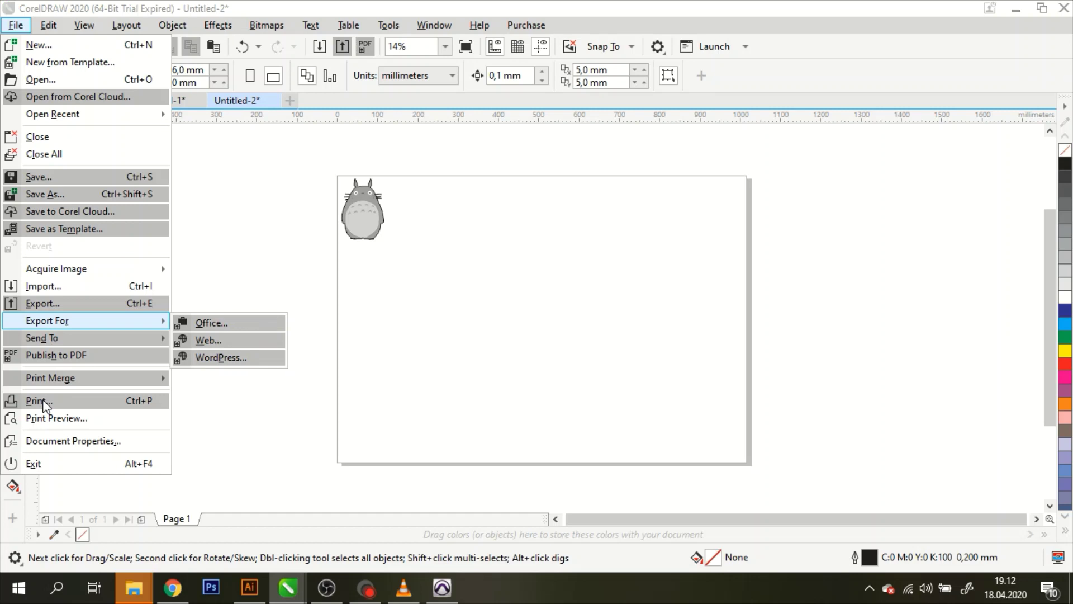